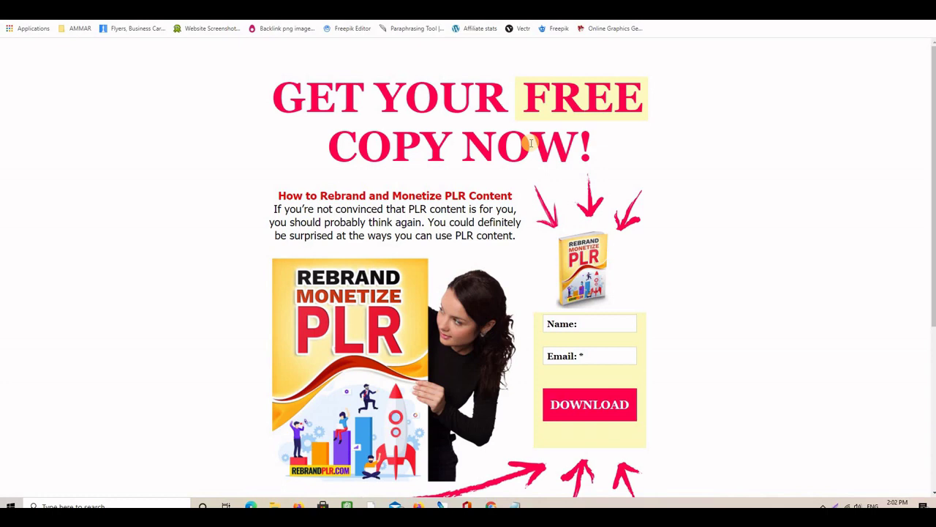
- Look over the free PLR ebook landing page and its name and email sign-up form
scroll(692, 220, "down", 3)
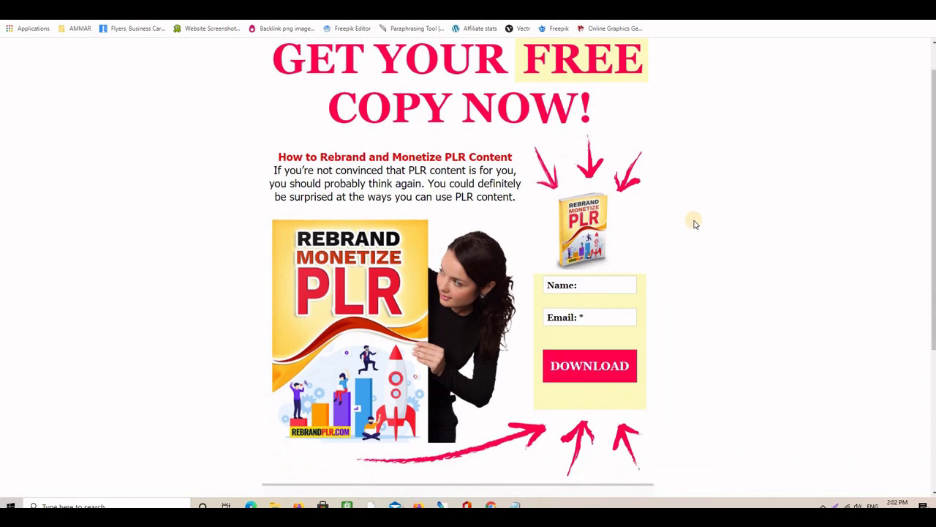
scroll(695, 230, "up", 4)
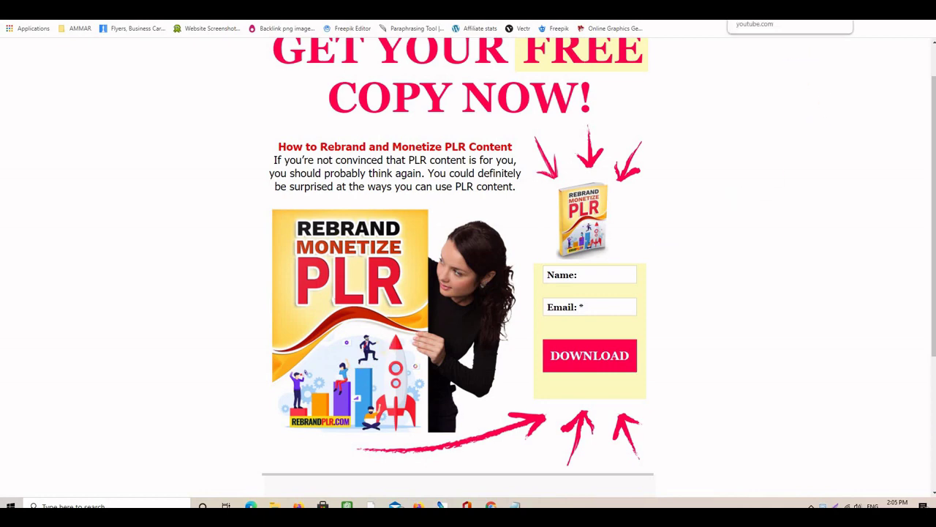
left_click(761, 11)
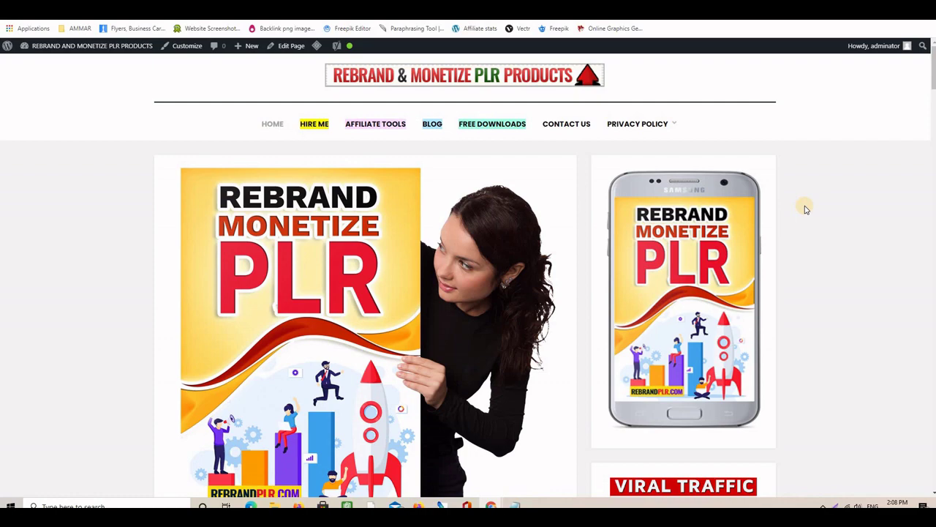
- Look through the home page of the Rebrand & Monetize PLR Products website
scroll(822, 240, "down", 4)
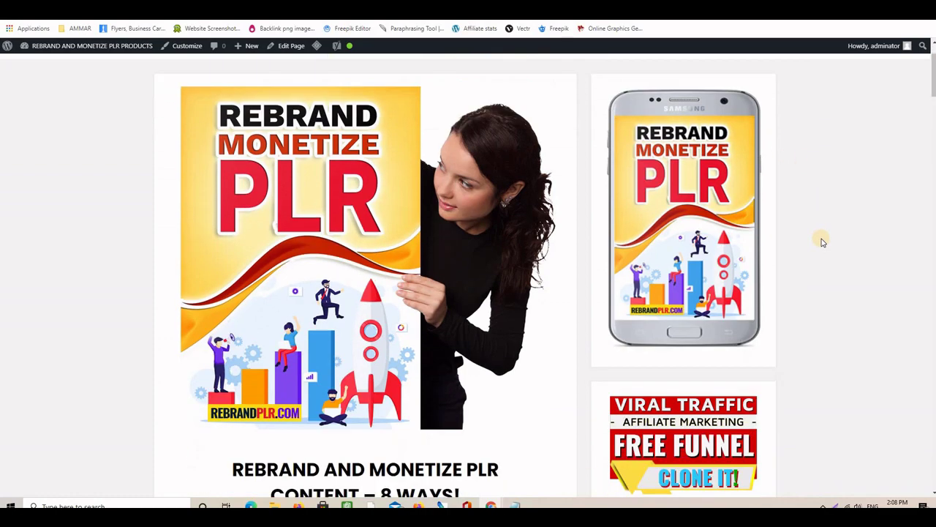
scroll(822, 242, "down", 2)
scroll(822, 242, "up", 5)
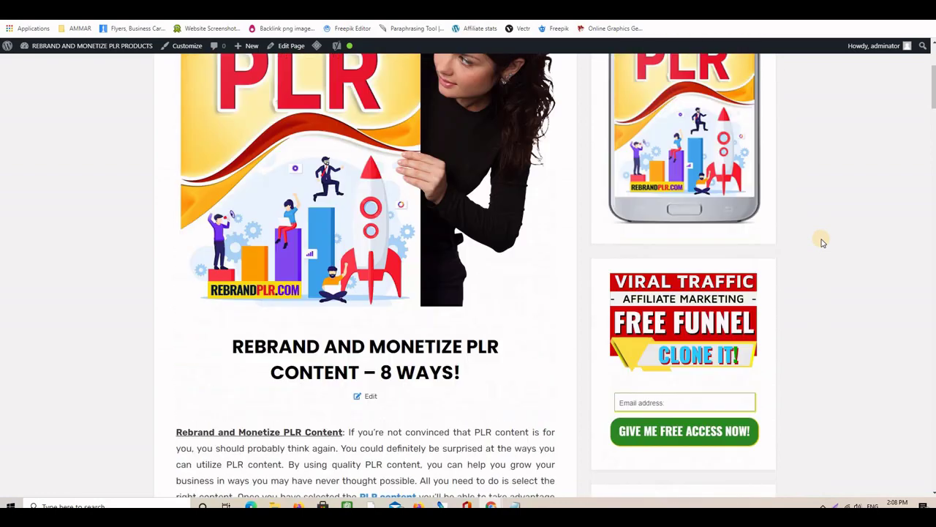
scroll(822, 242, "up", 1)
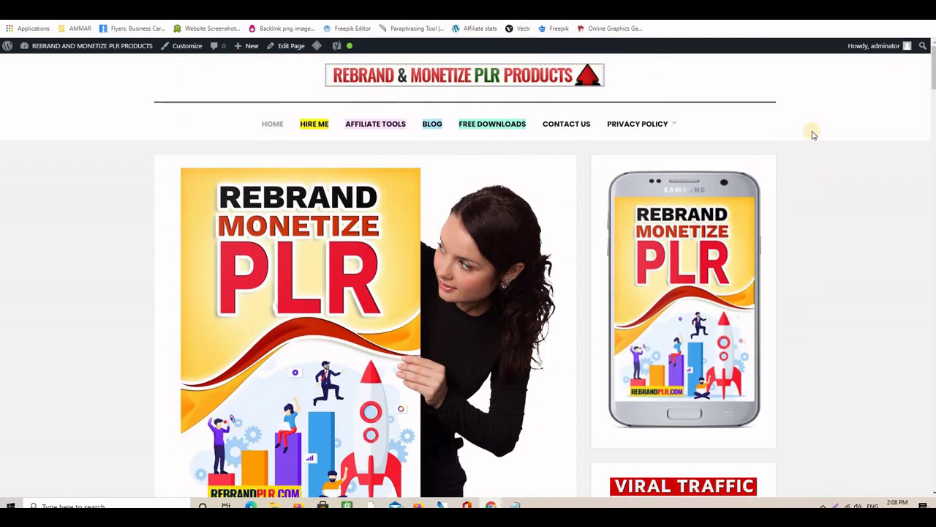
- View the How To WebWork channel's videos on YouTube and return to the PLR website's home page
key("ctrl+Tab")
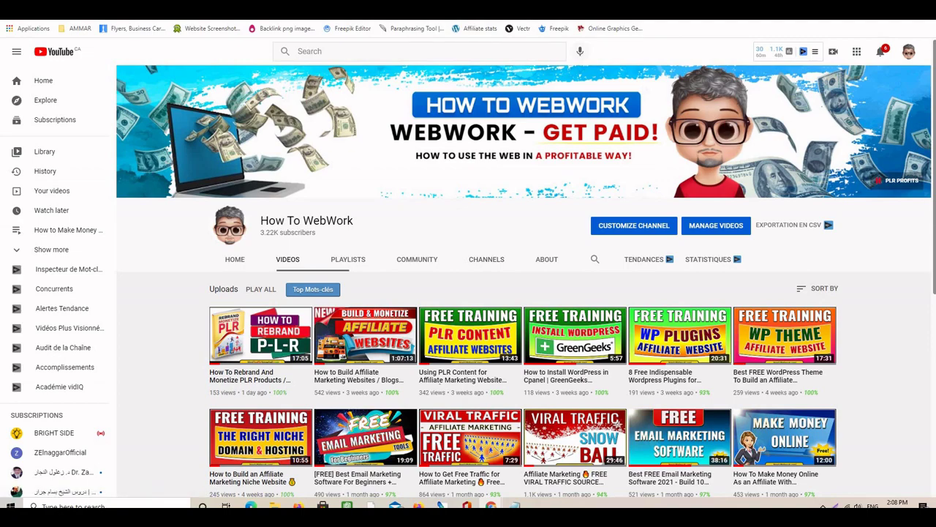
left_click(315, 10)
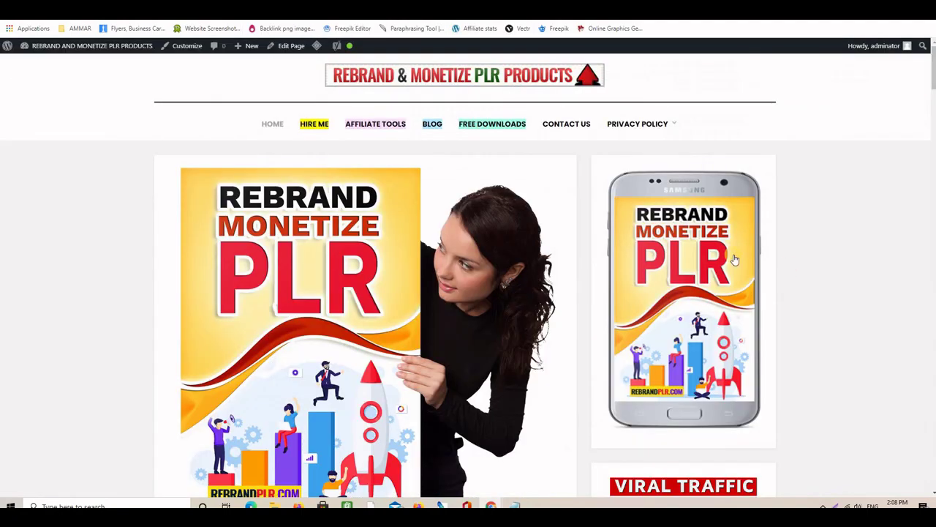
scroll(795, 277, "down", 6)
scroll(796, 283, "down", 5)
scroll(796, 284, "up", 12)
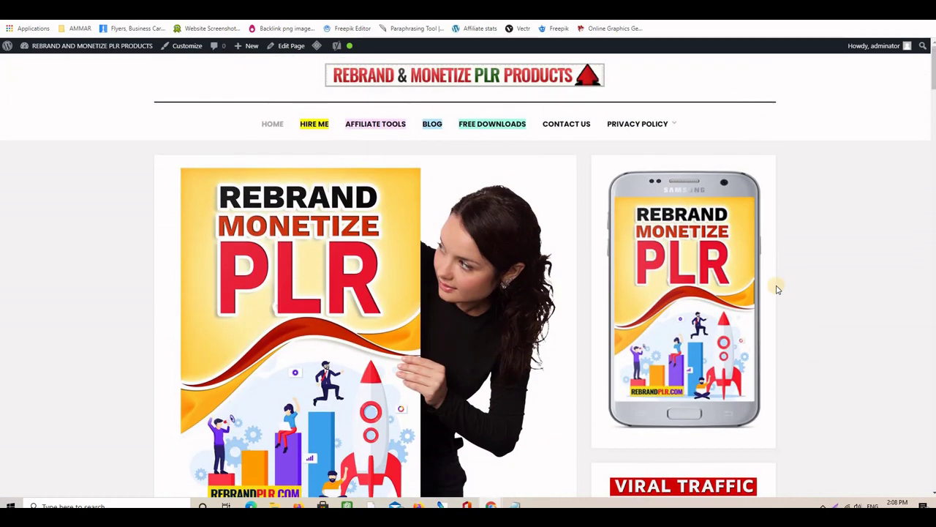
- Open the website's Free Downloads page and examine its email opt-in form for the free ebook
left_click(492, 124)
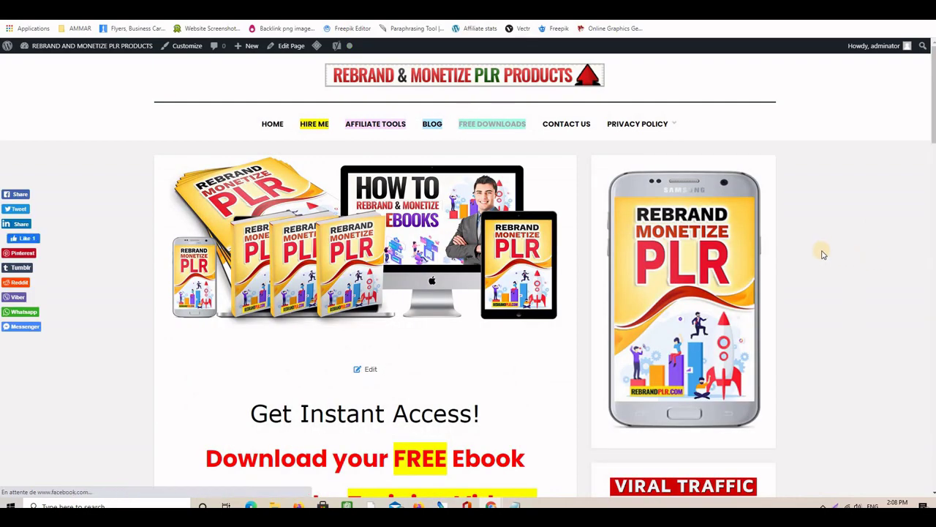
scroll(821, 252, "down", 3)
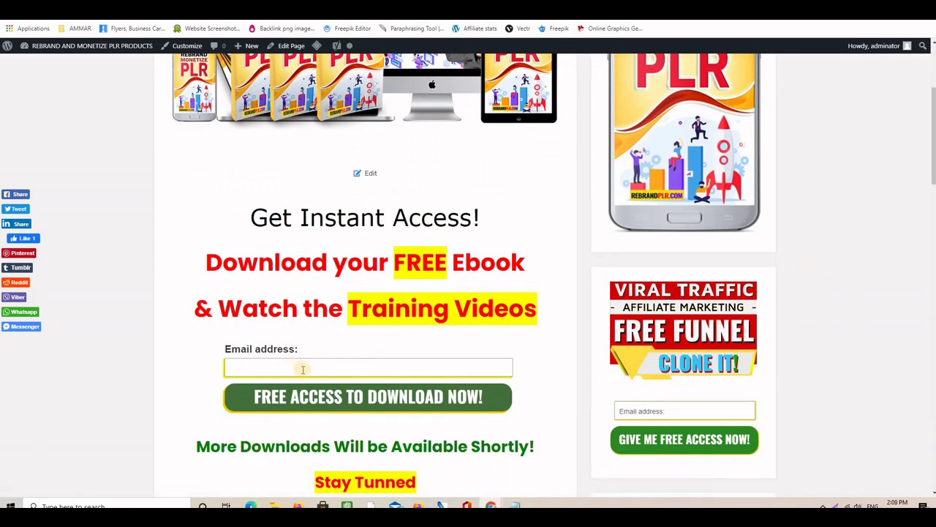
scroll(368, 354, "up", 3)
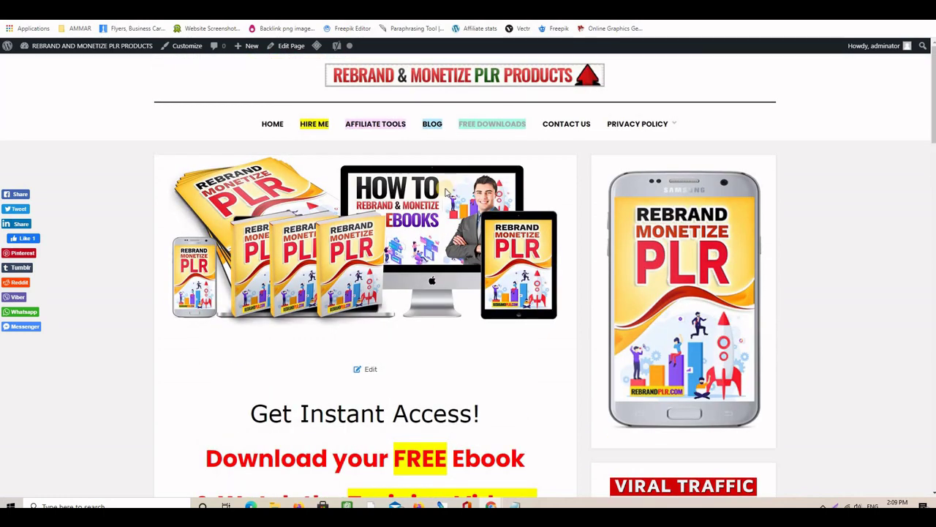
- Open the website's blog and look through its list of PLR posts
left_click(432, 126)
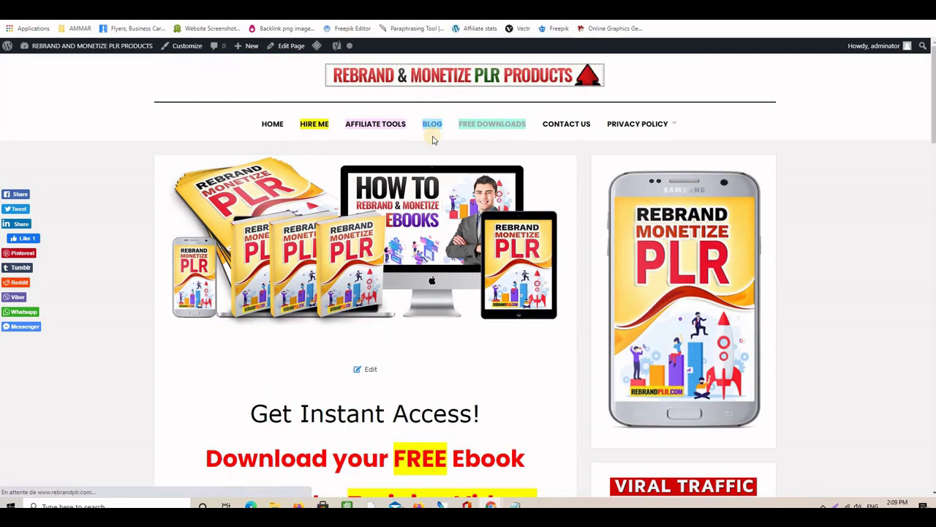
scroll(387, 282, "down", 6)
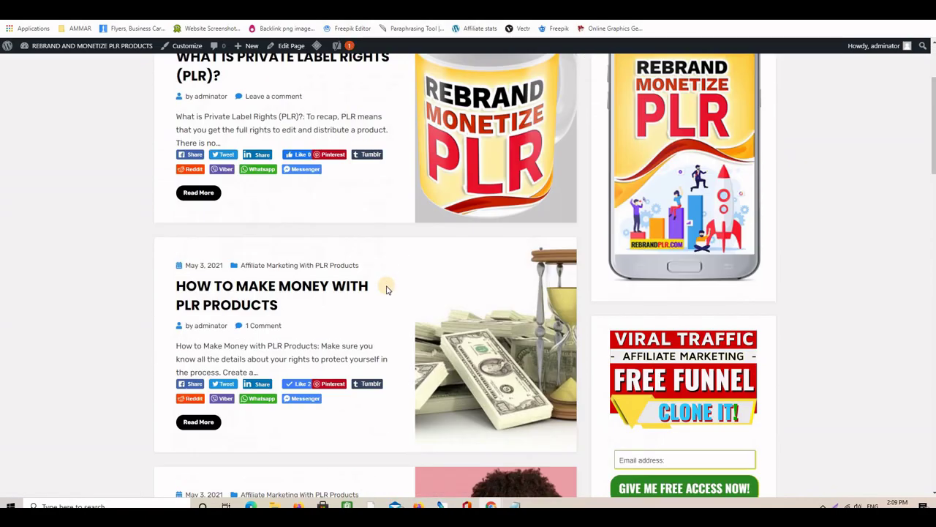
scroll(387, 289, "down", 7)
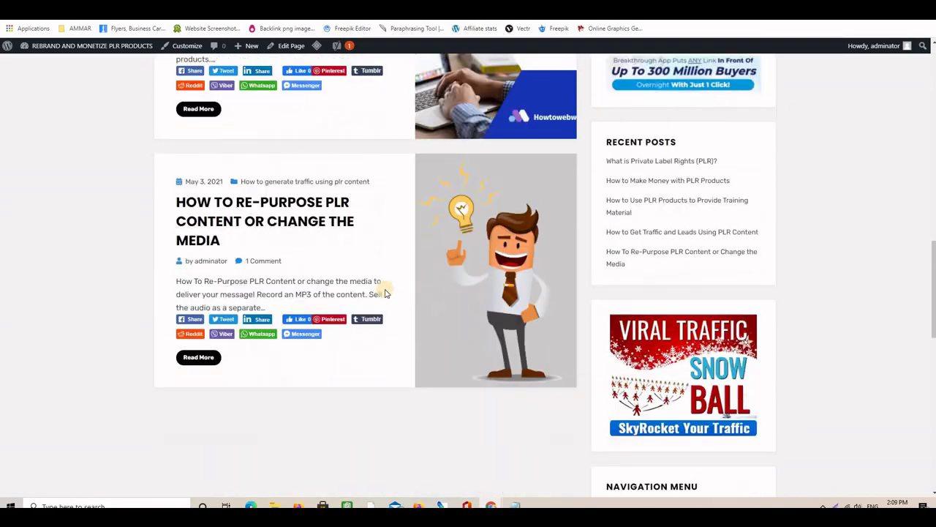
scroll(380, 292, "up", 3)
scroll(376, 294, "up", 2)
- Open the blog post "How to Get Traffic and Leads Using PLR Content" and skim its opening sections
left_click(300, 351)
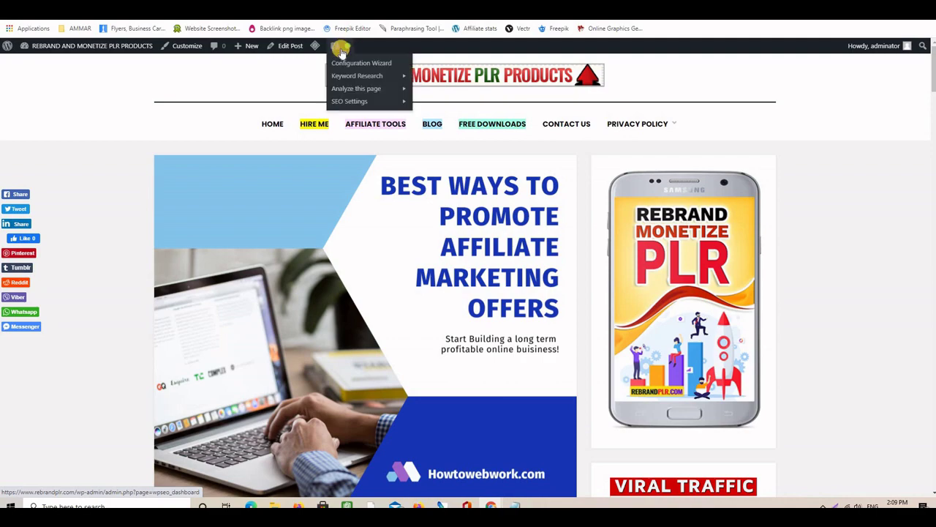
scroll(363, 263, "down", 8)
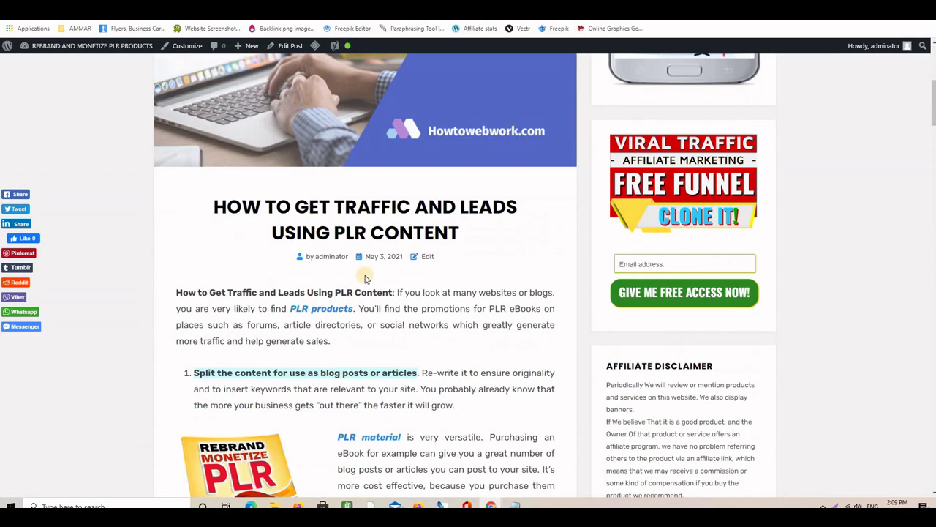
scroll(366, 275, "down", 3)
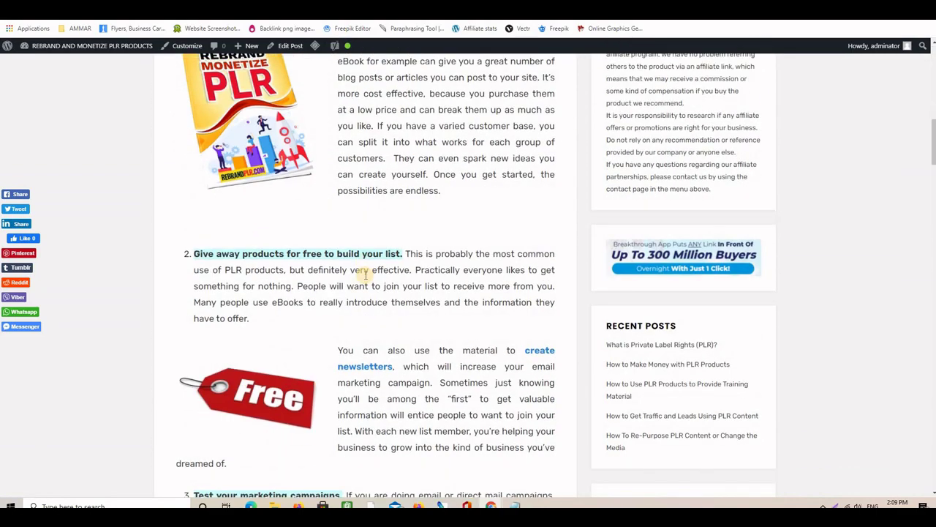
scroll(439, 305, "up", 6)
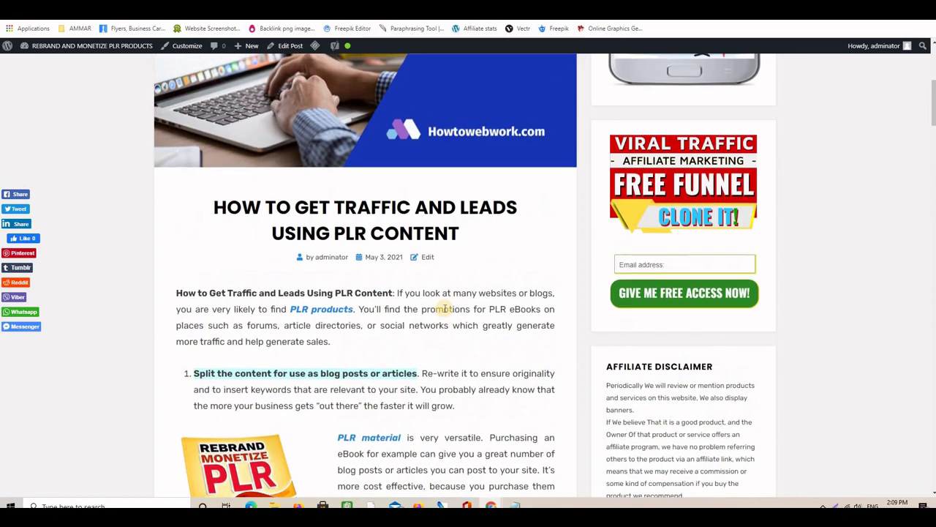
scroll(446, 309, "up", 3)
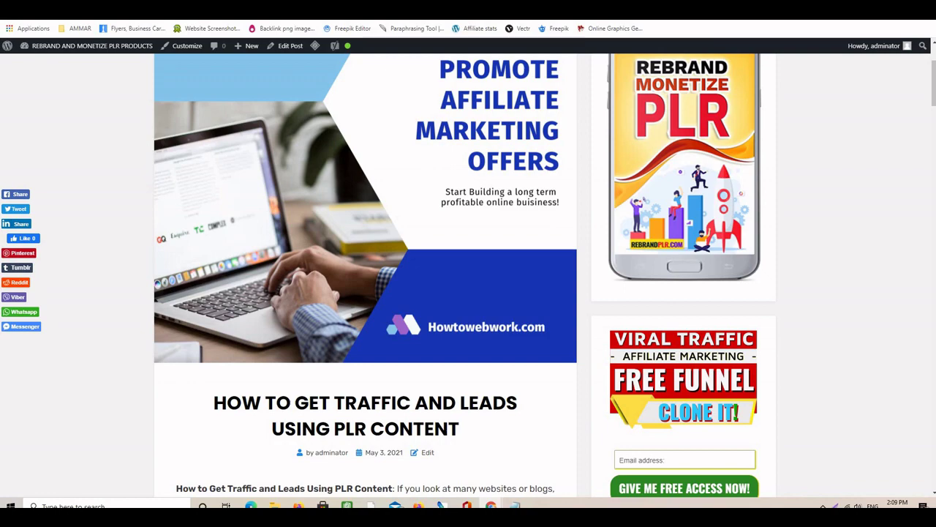
- Switch to the Thank You downloads page and examine its training video and the two website-building options
left_click(454, 11)
scroll(600, 290, "down", 5)
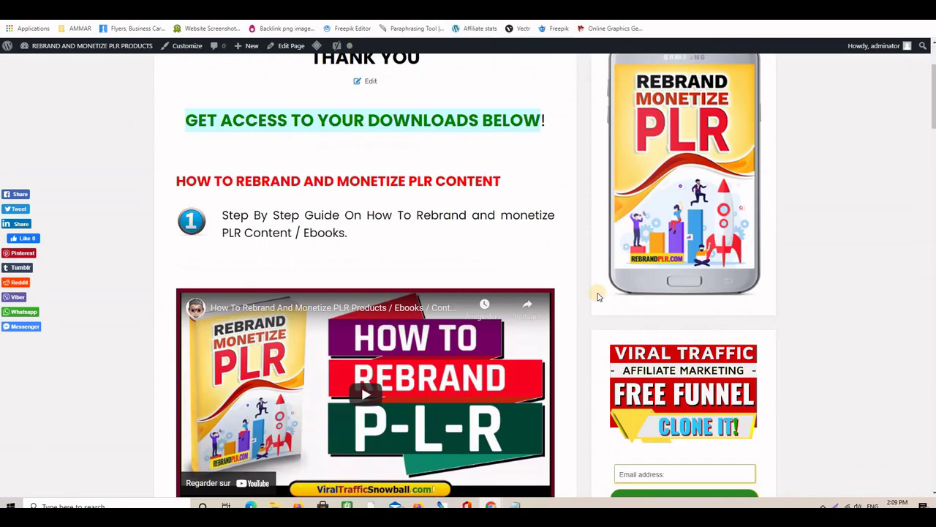
scroll(593, 294, "up", 2)
scroll(592, 294, "down", 3)
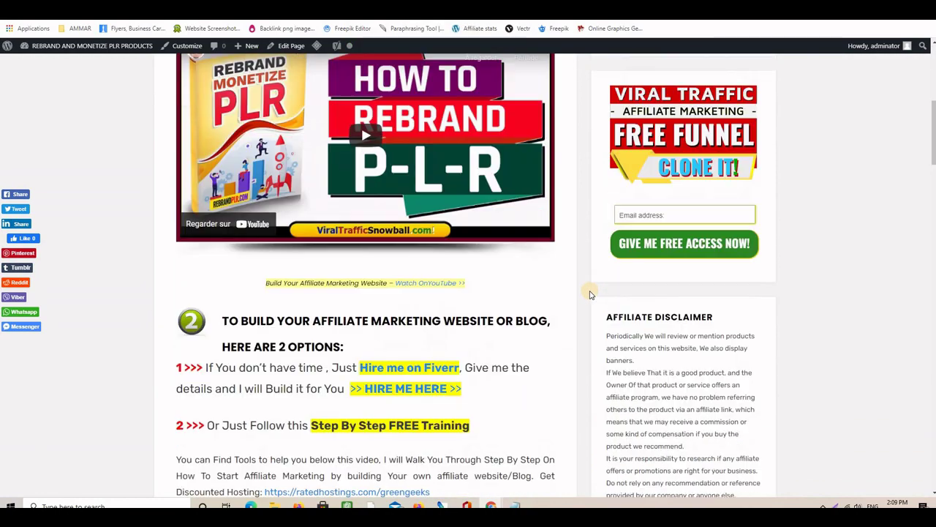
scroll(590, 294, "down", 2)
scroll(591, 293, "up", 3)
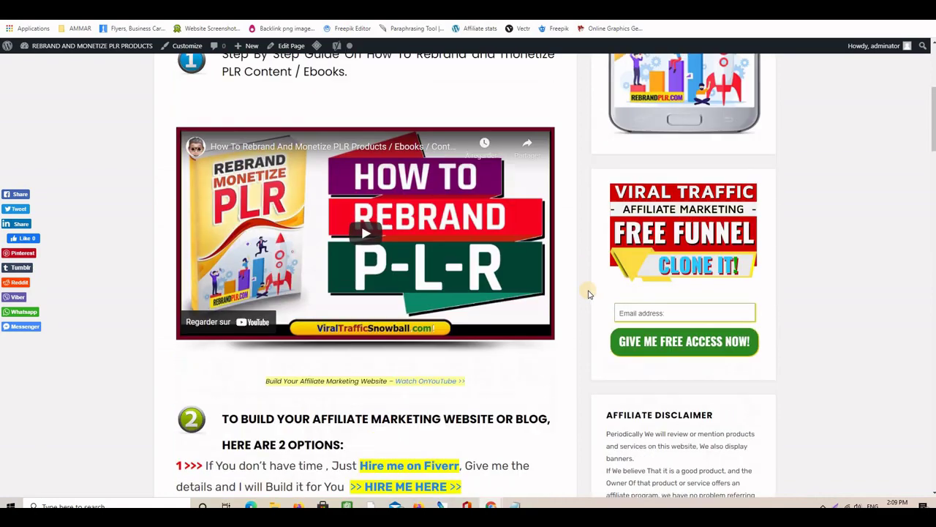
scroll(591, 293, "down", 1)
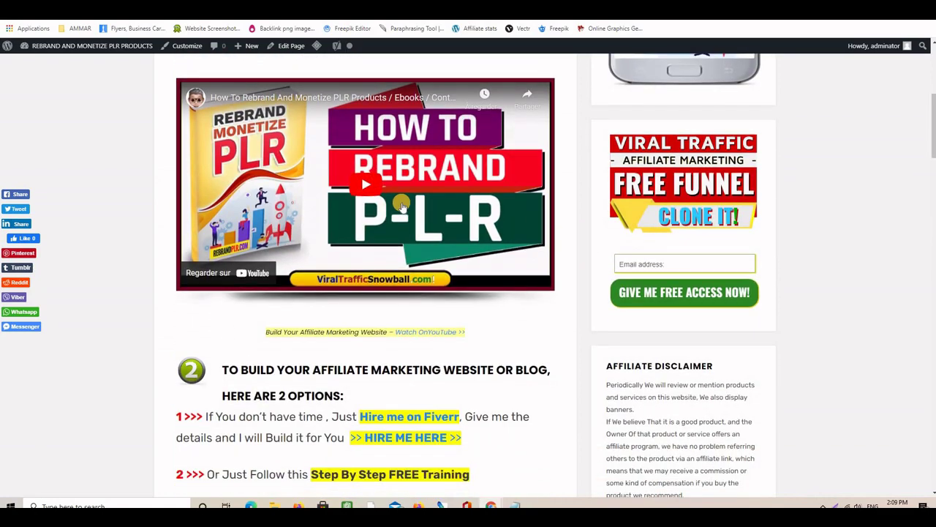
scroll(404, 212, "down", 5)
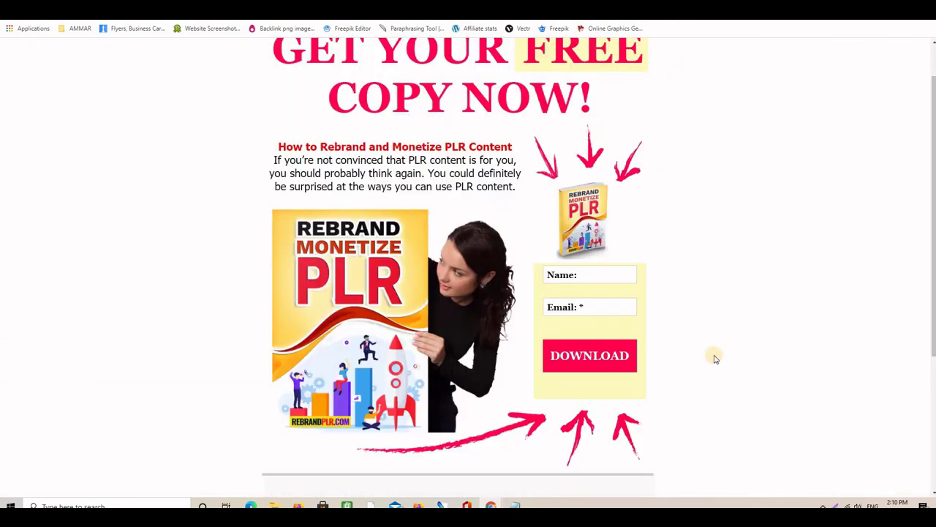
- Examine the free ebook landing page from its sign-up form down to the "How To Make Money With PLR" section
scroll(715, 359, "up", 1)
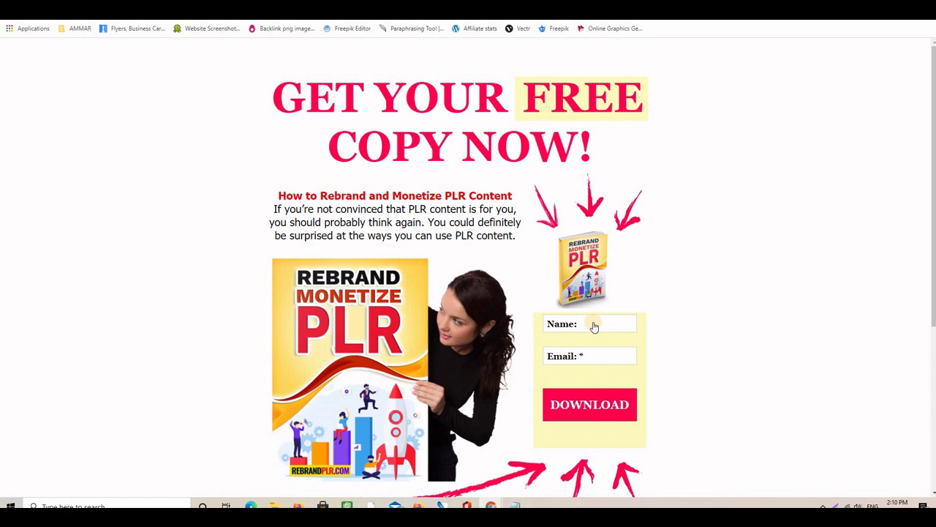
left_click(594, 326)
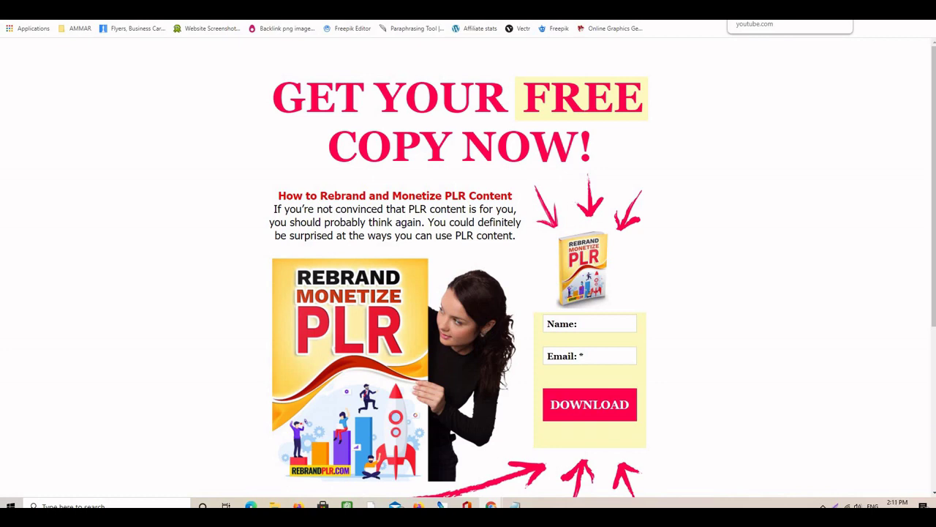
left_click(790, 10)
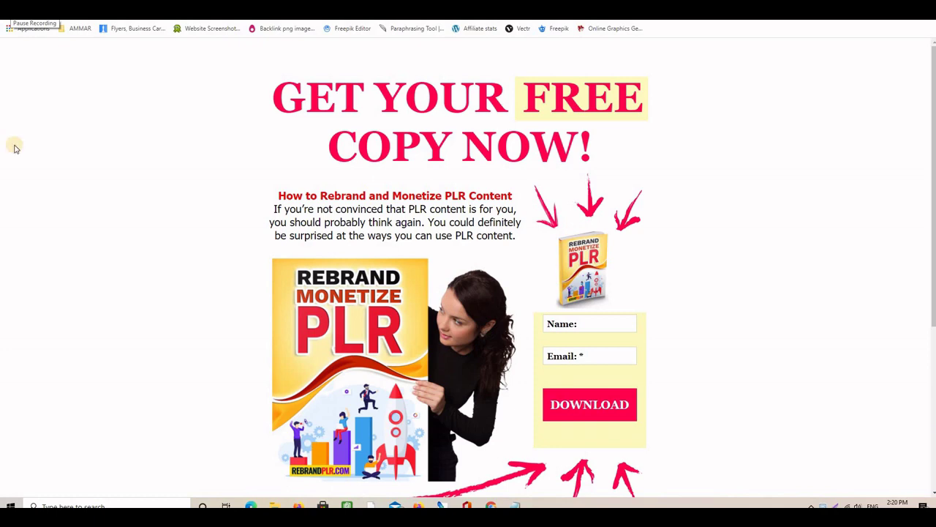
scroll(468, 267, "down", 3)
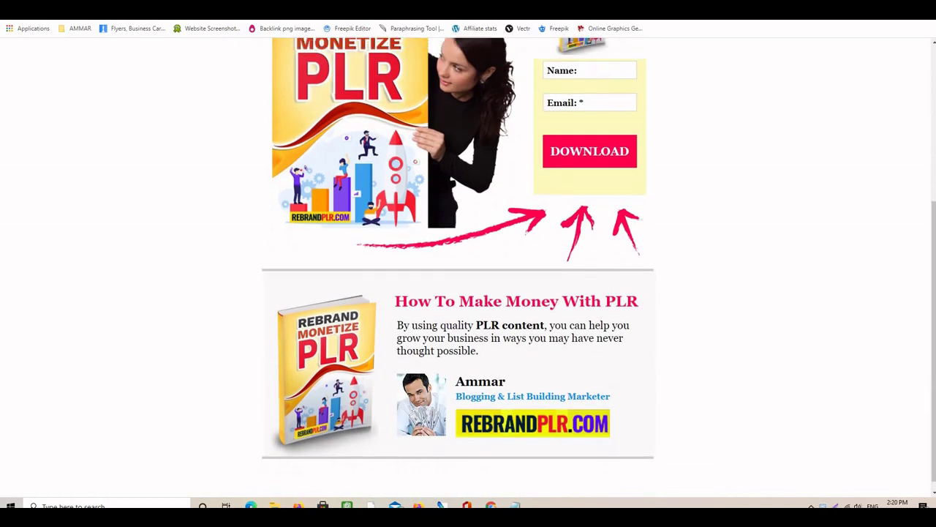
scroll(468, 267, "up", 3)
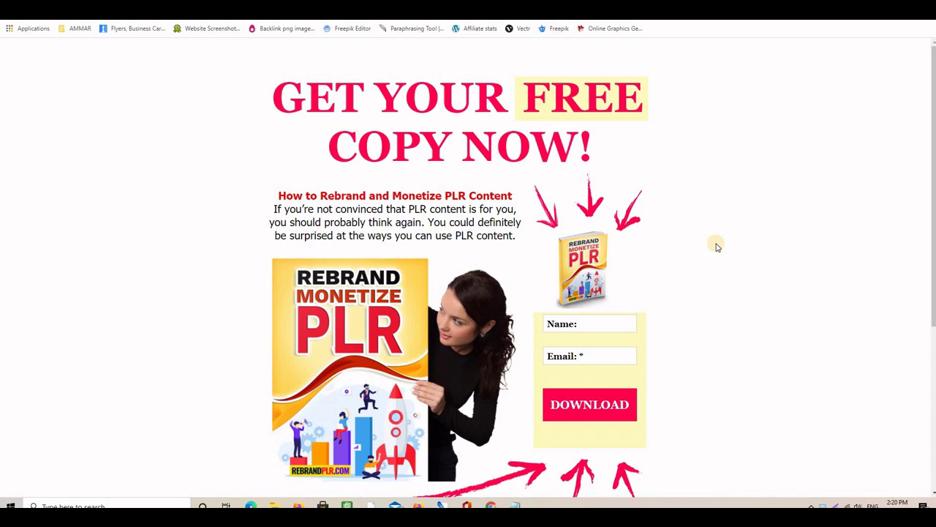
- Switch to GetResponse, open the landing pages manager and start creating a new landing page
left_click(636, 10)
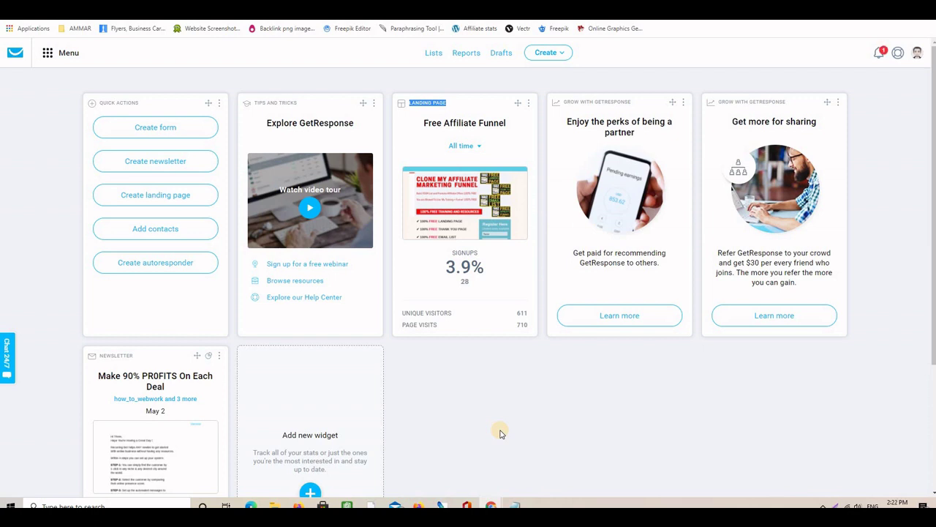
left_click(48, 55)
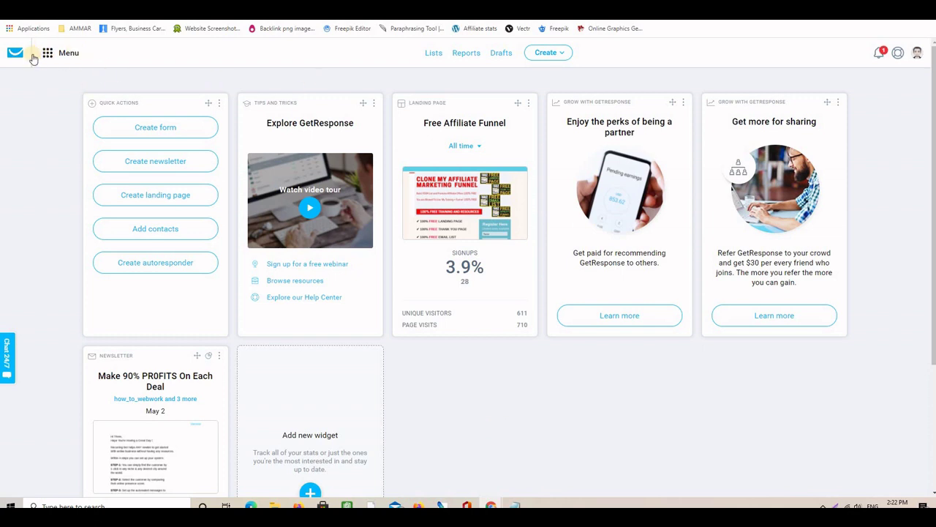
left_click(46, 57)
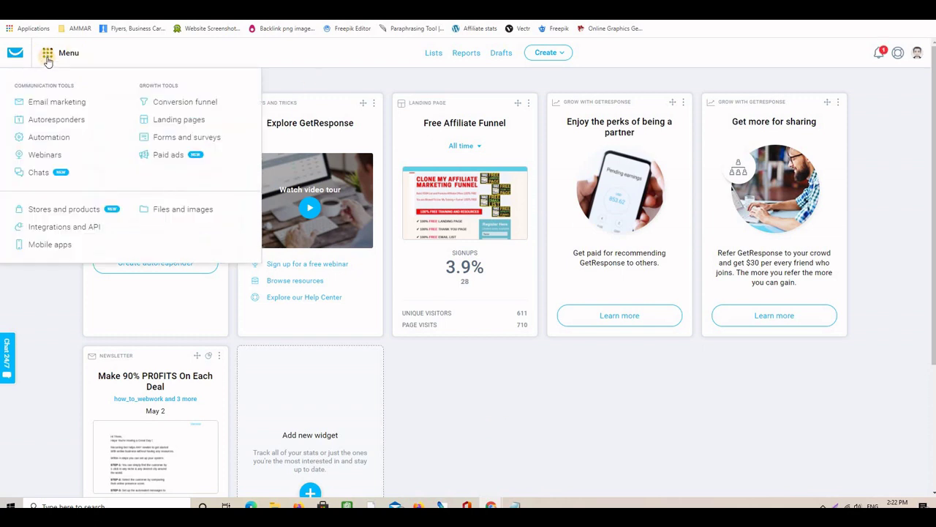
left_click(175, 124)
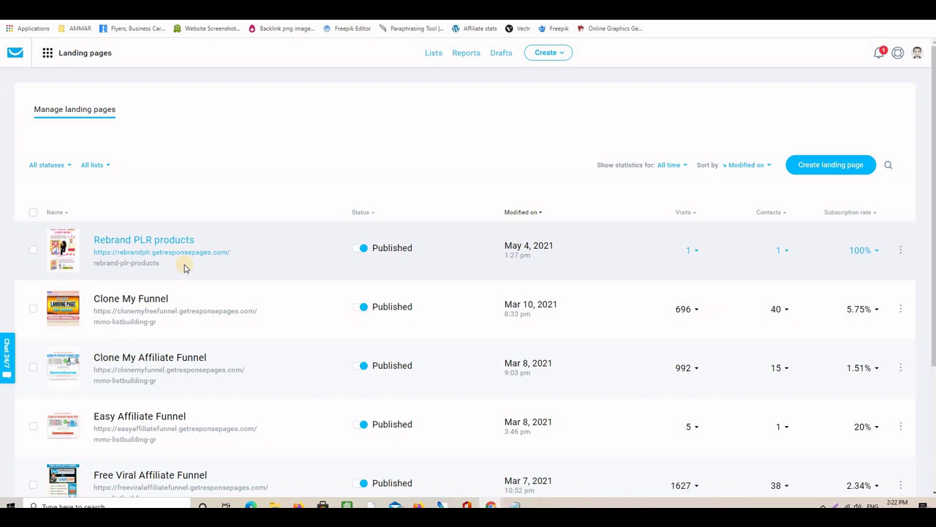
left_click(834, 167)
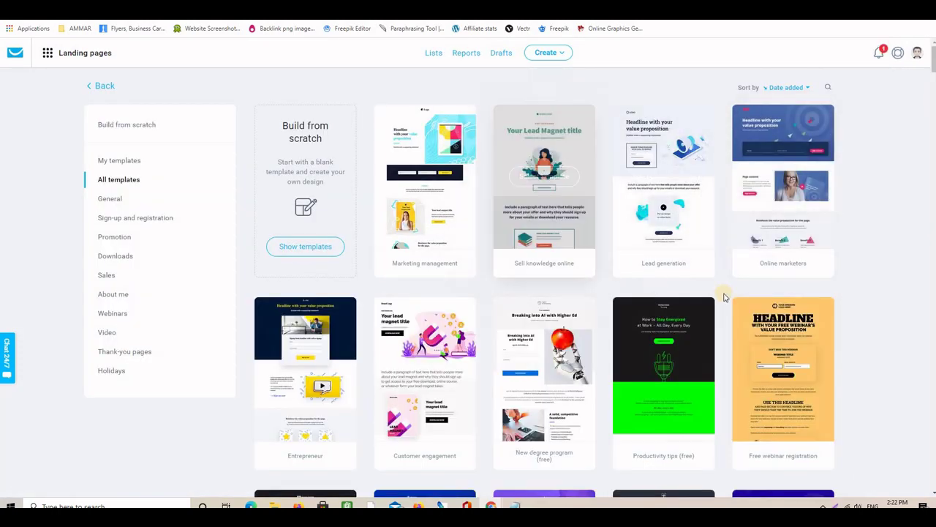
- Browse the full gallery of landing page templates for a suitable opt-in design
scroll(673, 280, "down", 5)
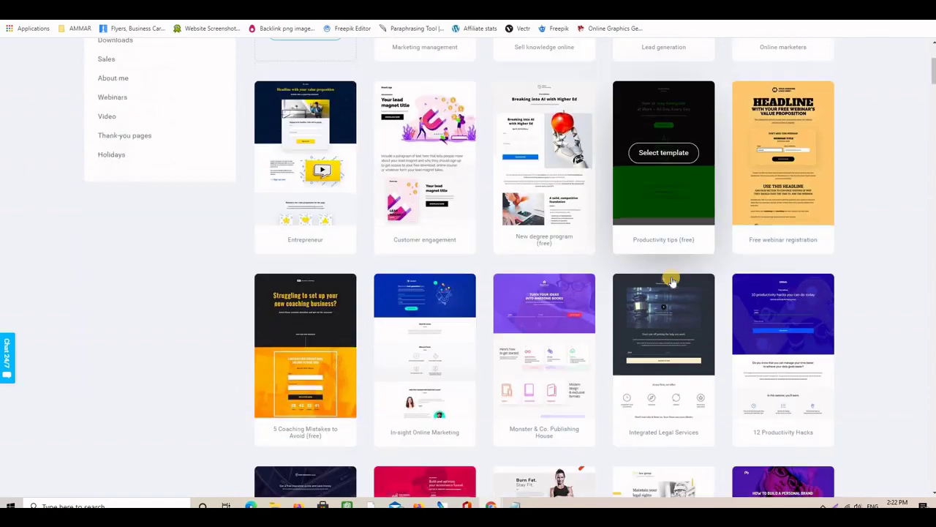
scroll(672, 281, "down", 8)
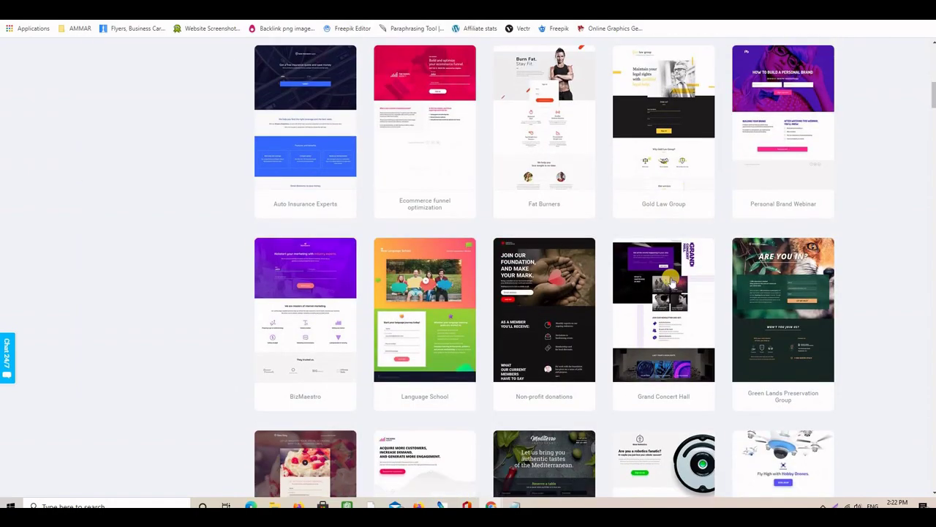
scroll(672, 284, "up", 7)
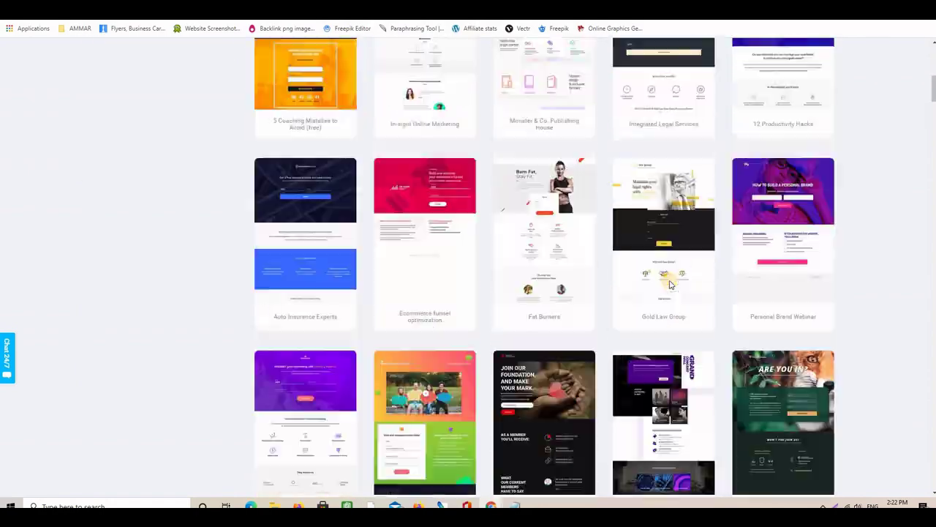
scroll(670, 288, "down", 9)
scroll(670, 289, "down", 4)
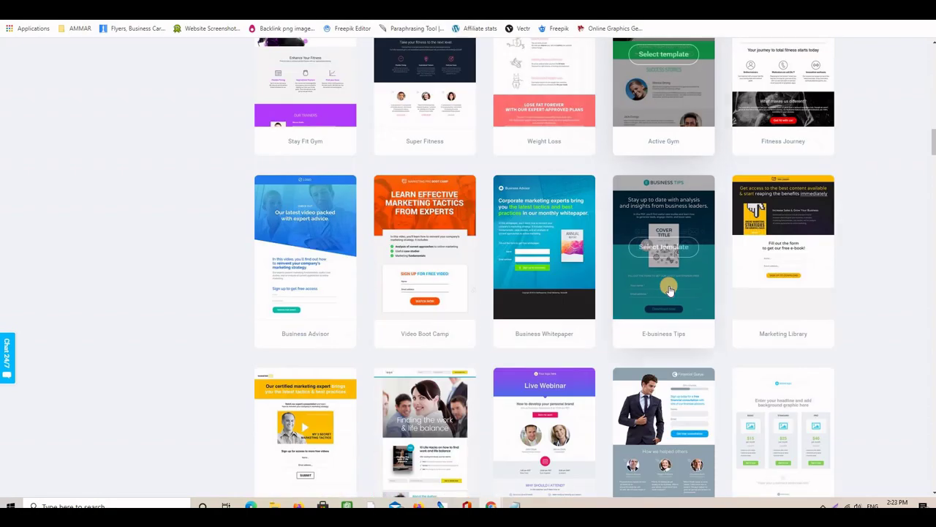
scroll(667, 293, "up", 10)
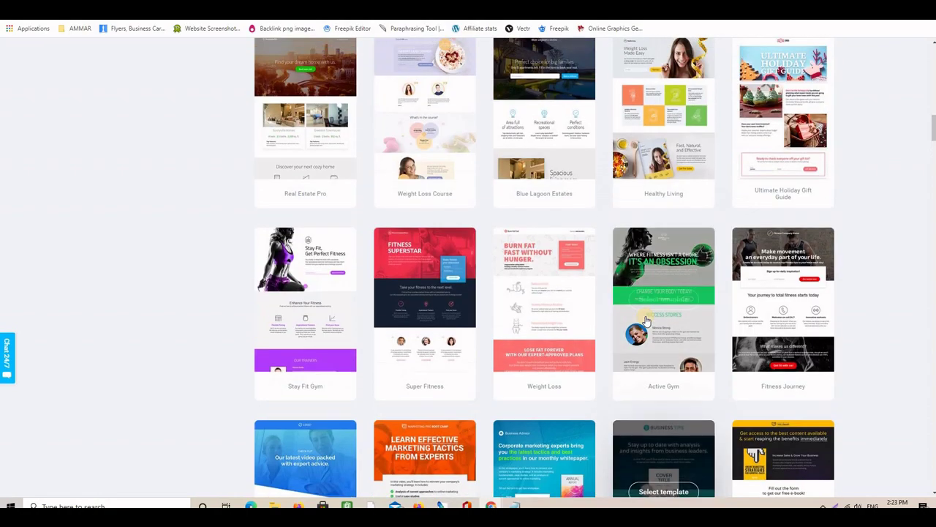
scroll(641, 316, "up", 5)
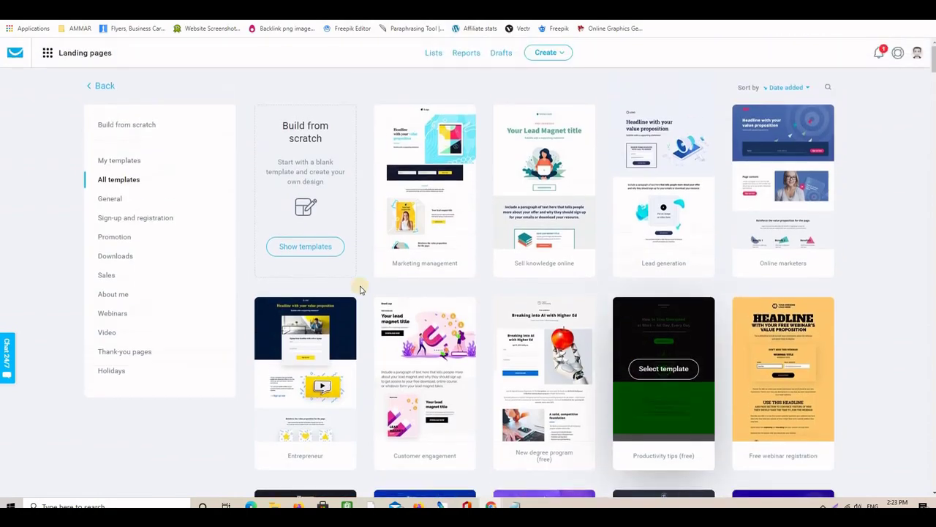
- Filter the templates to Sign-up and registration and select the pink Free Copy template
left_click(136, 220)
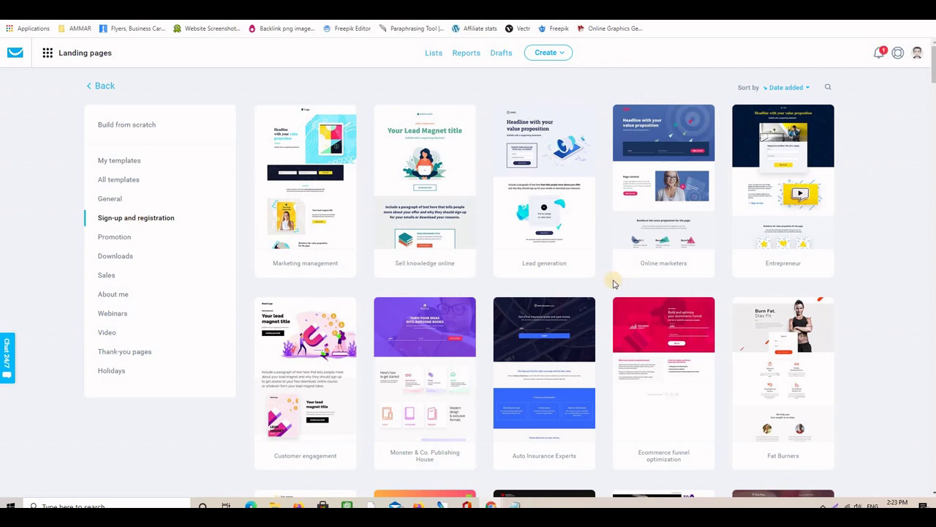
mouse_move(624, 303)
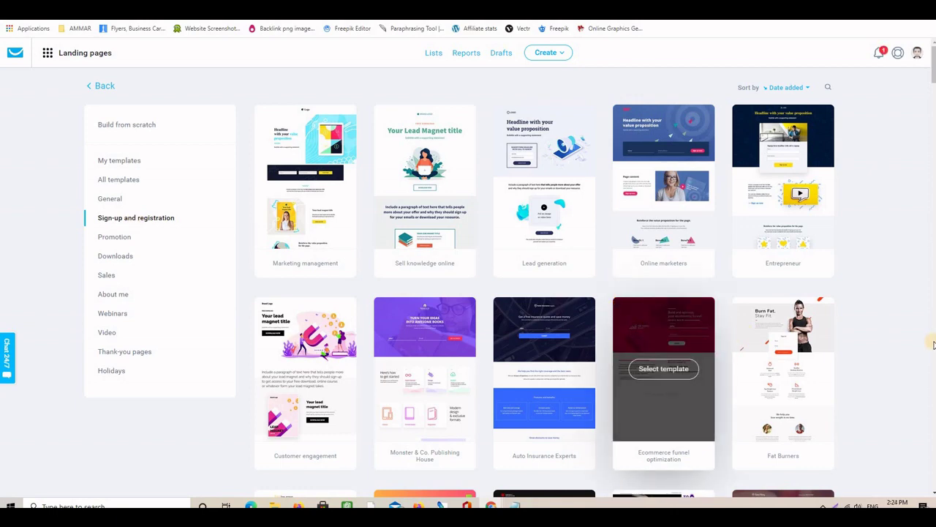
scroll(869, 339, "down", 4)
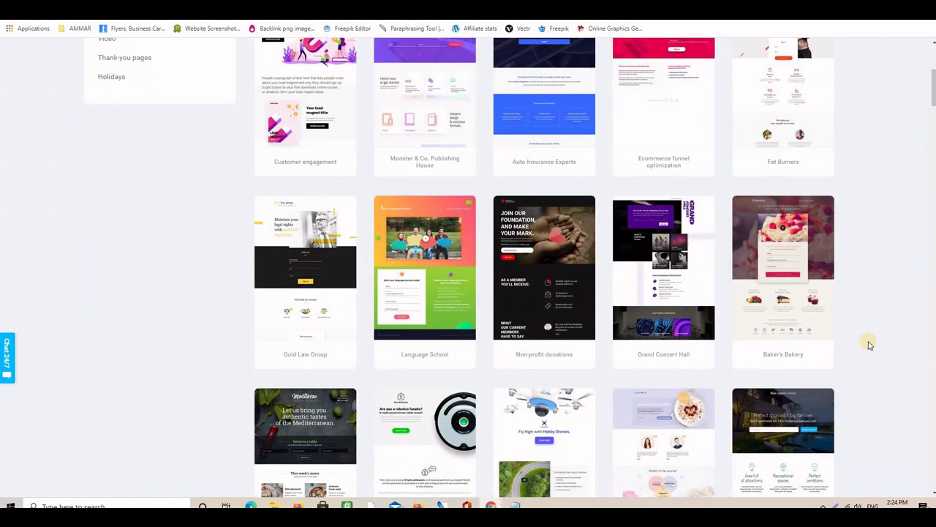
scroll(869, 340, "up", 3)
scroll(869, 343, "down", 4)
scroll(869, 344, "down", 13)
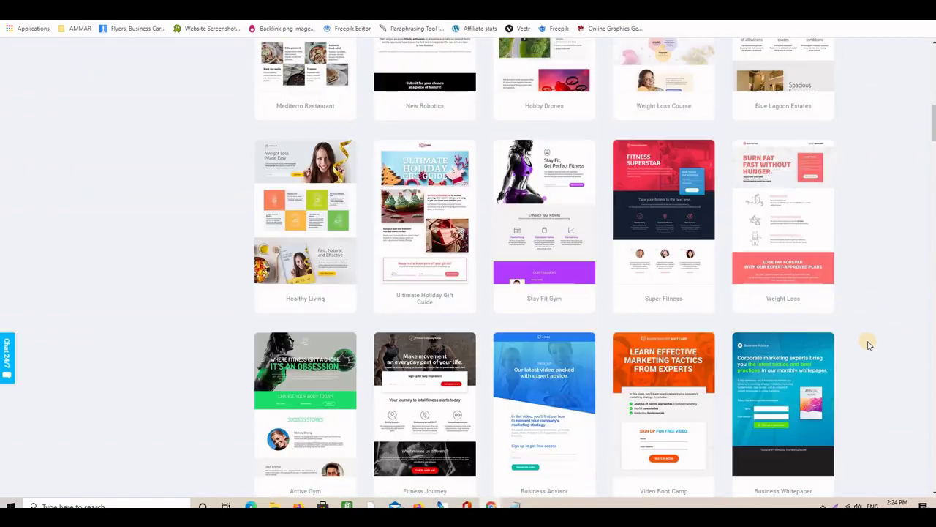
scroll(869, 344, "down", 13)
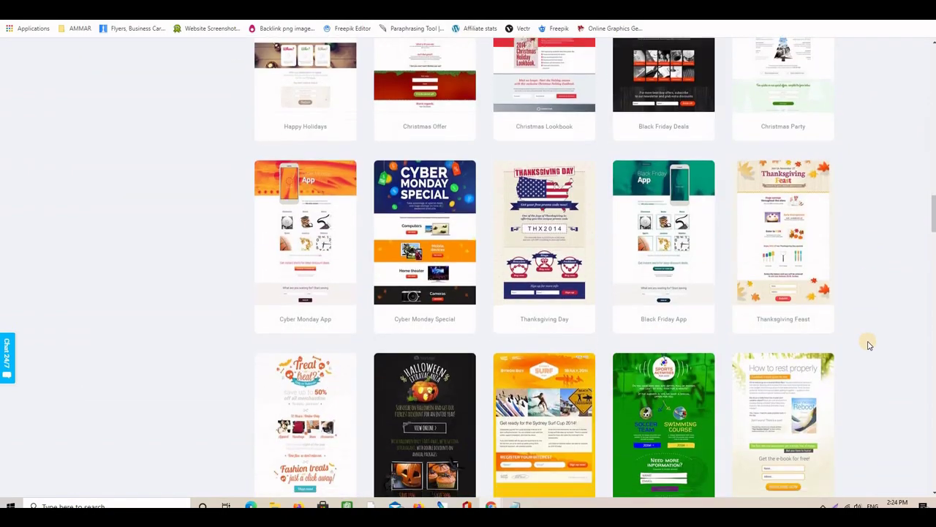
scroll(869, 344, "down", 12)
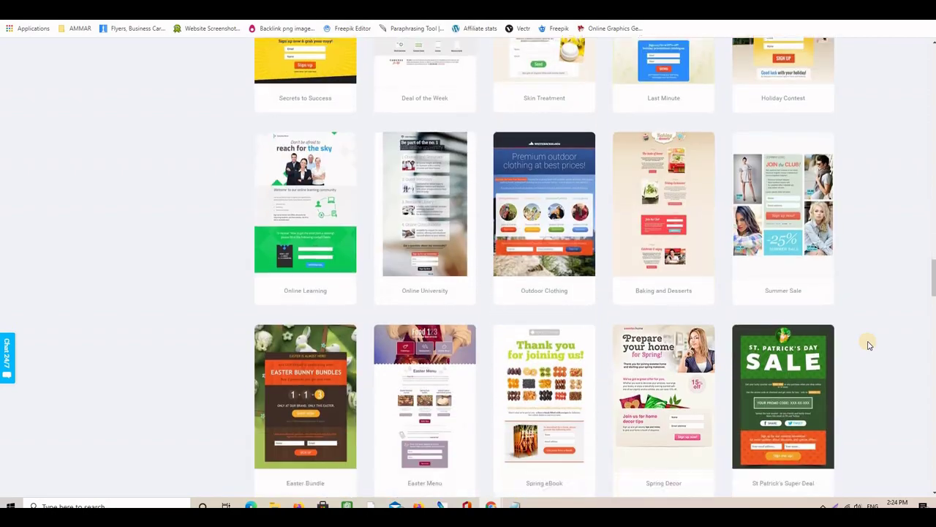
scroll(869, 344, "down", 12)
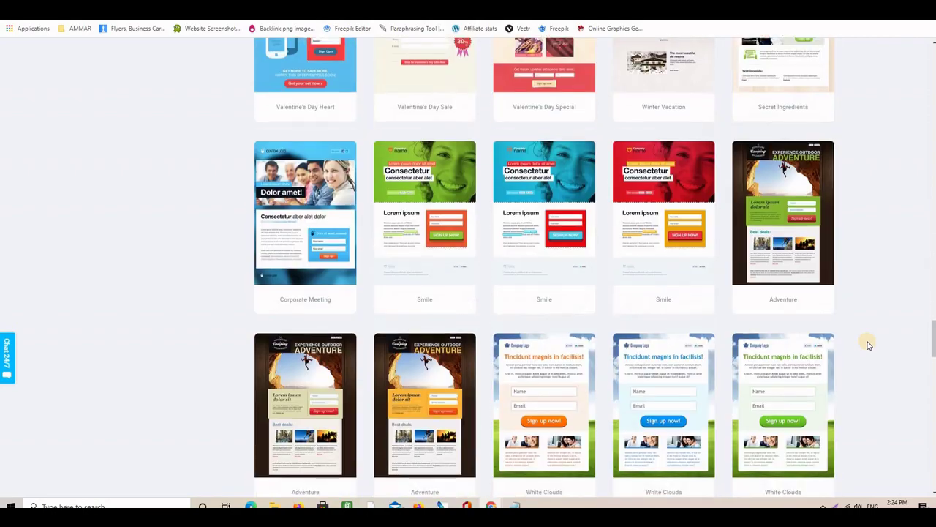
scroll(870, 344, "down", 10)
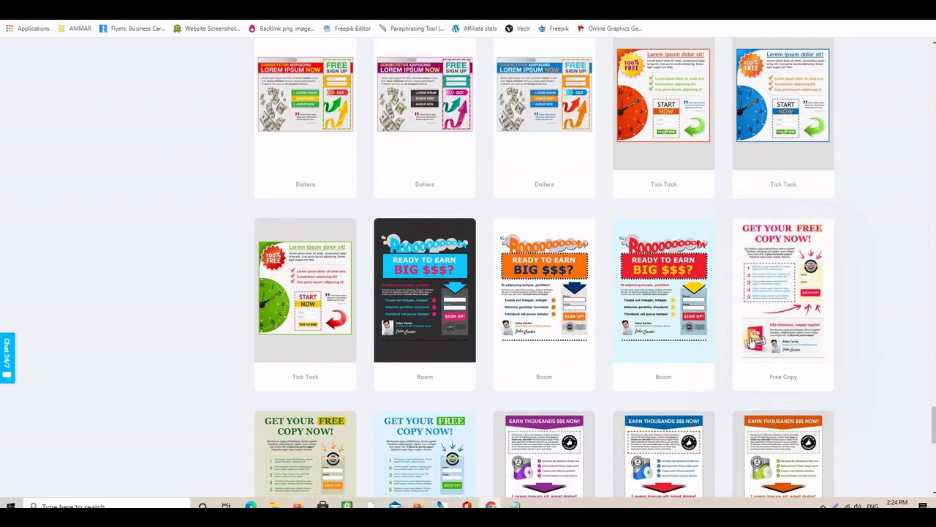
mouse_move(784, 267)
left_click(793, 294)
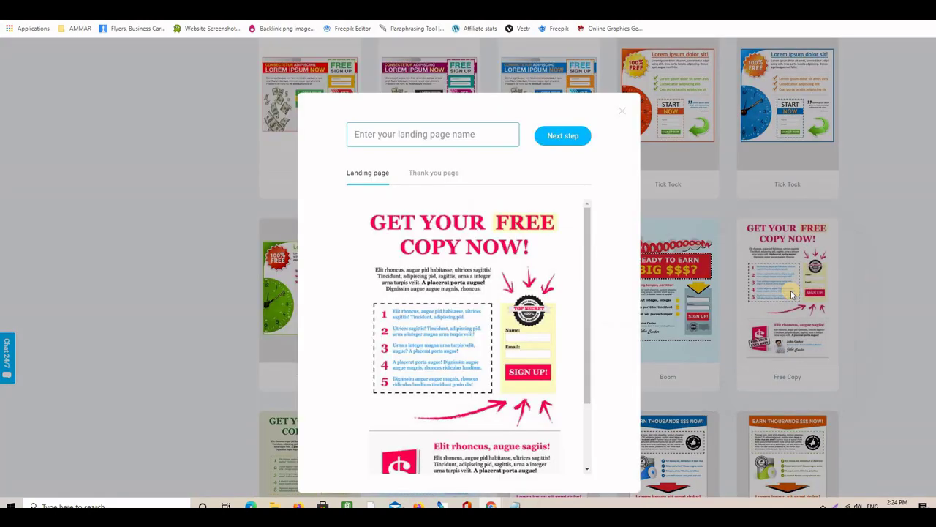
- Name the landing page "rebrand plr products2"
left_click(414, 136)
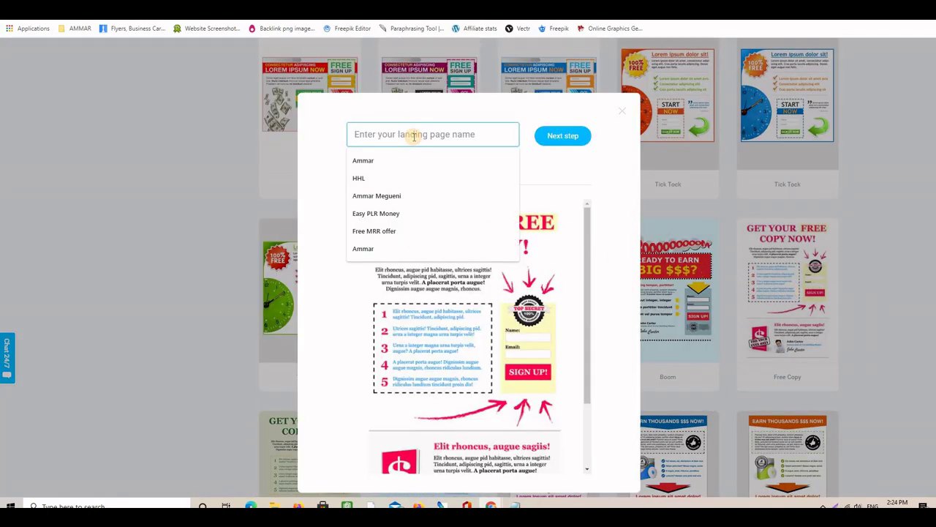
type("rebran")
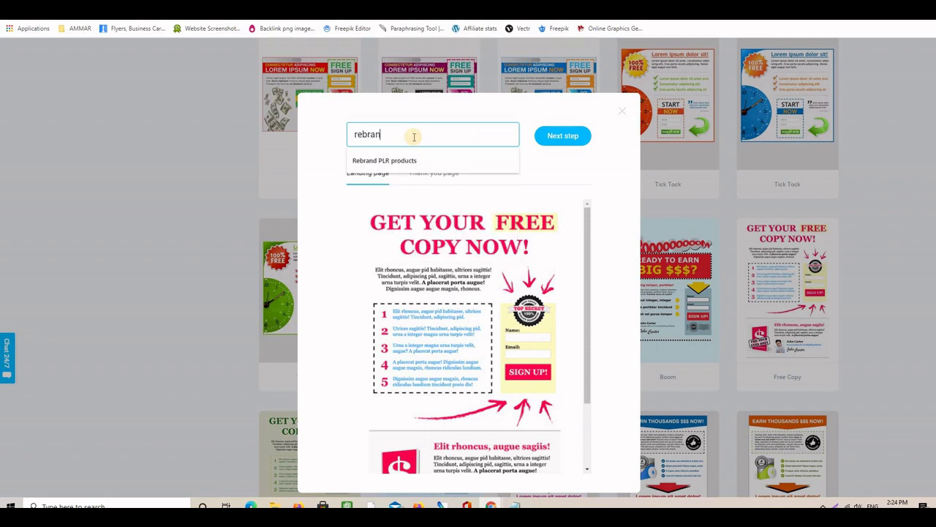
type("d plr products2")
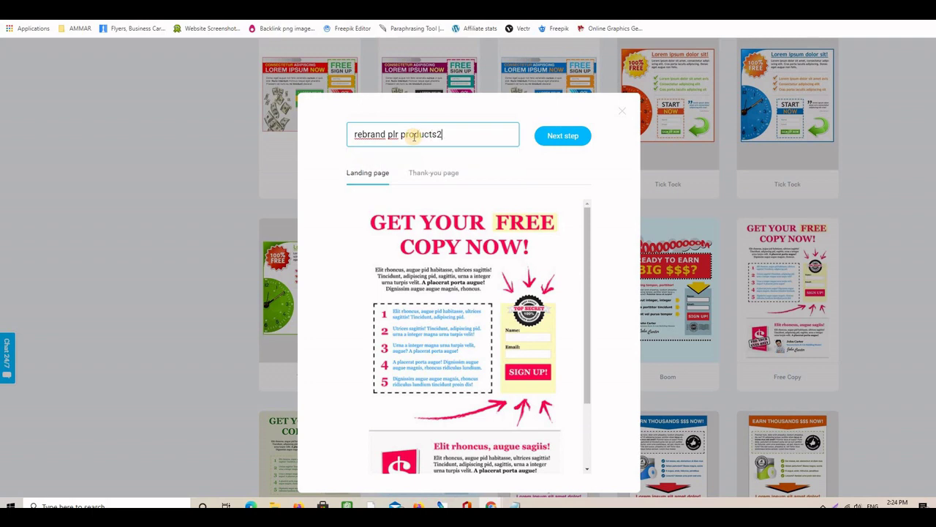
left_click(569, 143)
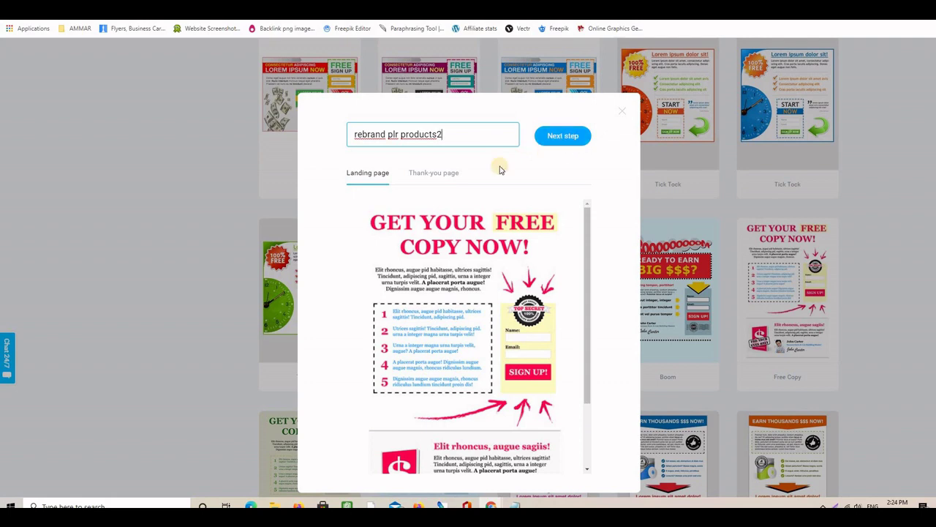
- Preview the template's thank-you page and landing page, and continue to the page editor
left_click(429, 174)
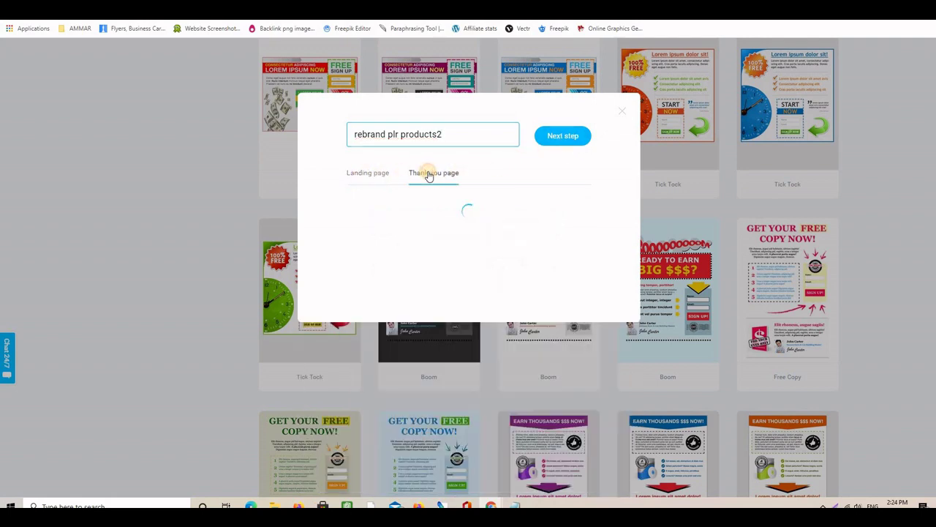
left_click(374, 175)
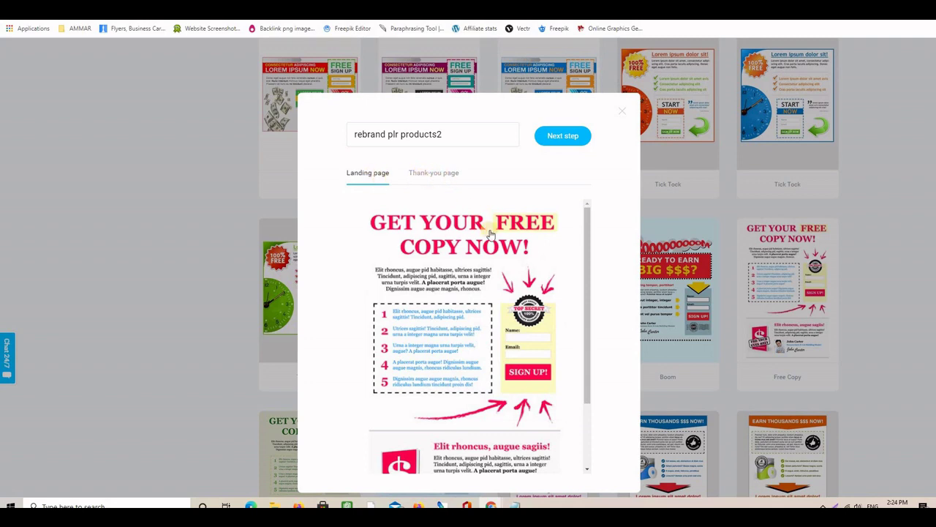
scroll(488, 235, "down", 3)
scroll(492, 253, "up", 3)
scroll(491, 253, "down", 2)
scroll(491, 254, "up", 2)
scroll(490, 254, "down", 2)
scroll(489, 252, "up", 2)
left_click(564, 136)
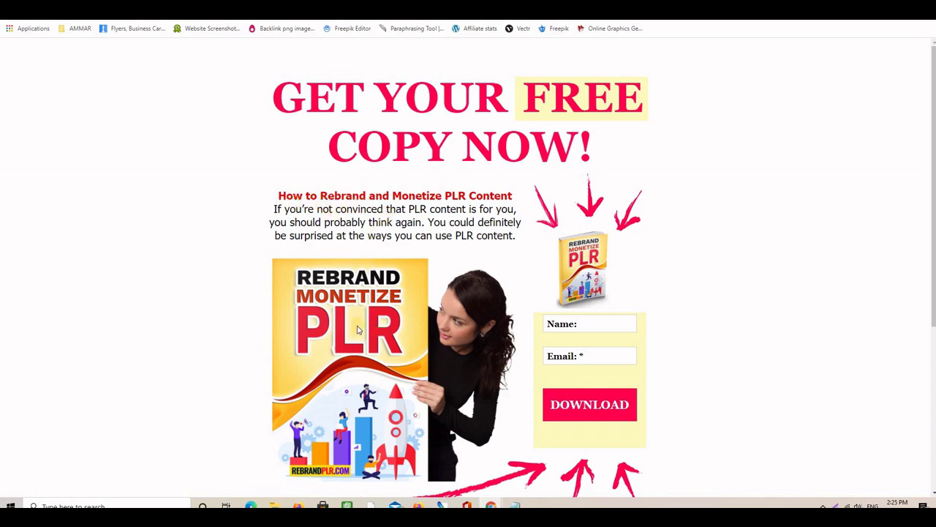
- Review the finished Rebrand Monetize PLR opt-in page from its headline down to the author section as a model
scroll(348, 183, "down", 2)
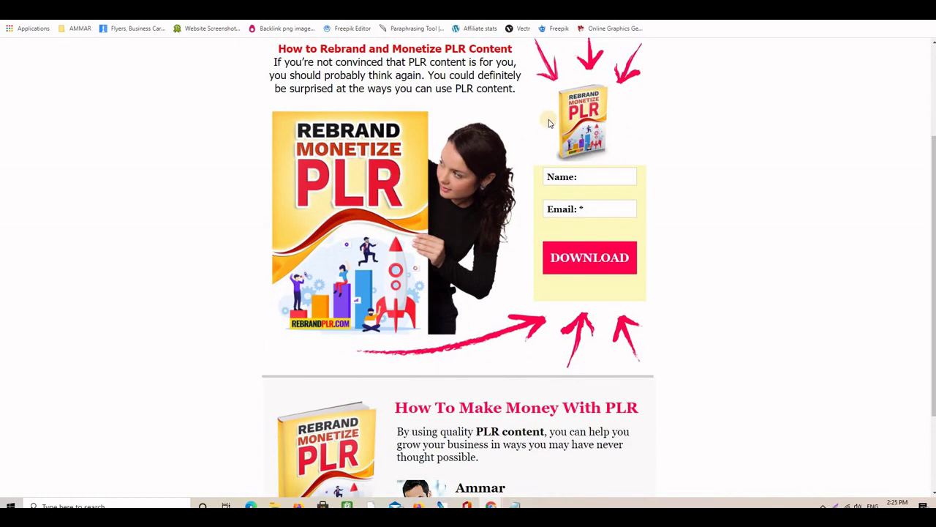
scroll(592, 315, "down", 2)
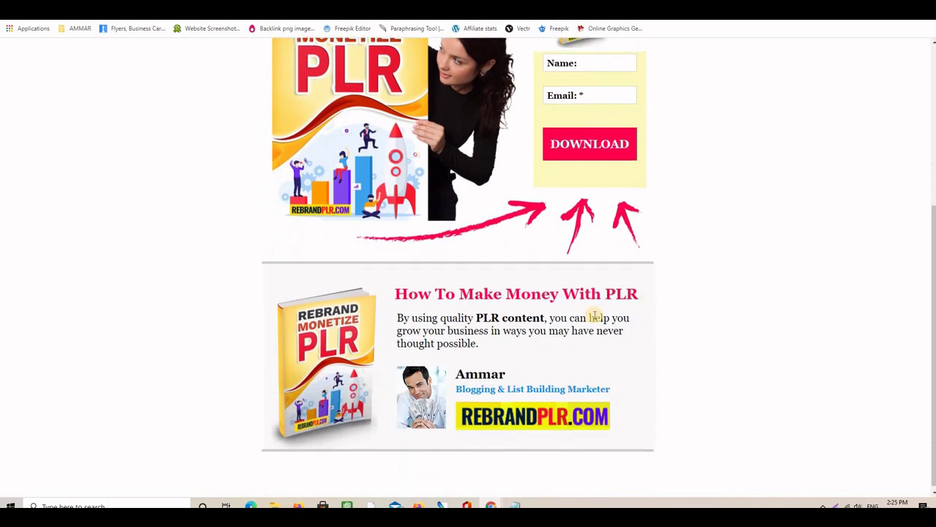
scroll(815, 356, "up", 4)
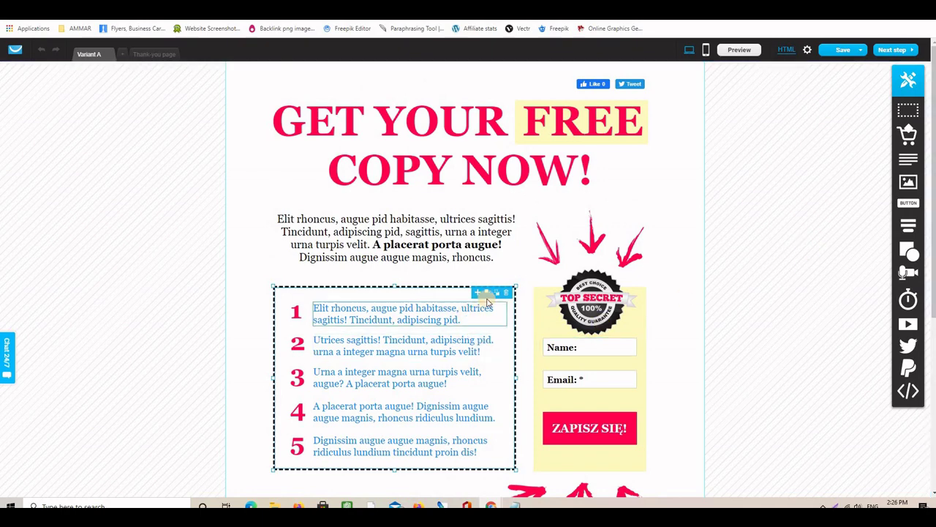
- Replace the dashed numbered-list box beside the sign-up form with an image block and open the image library for it
left_click(403, 320)
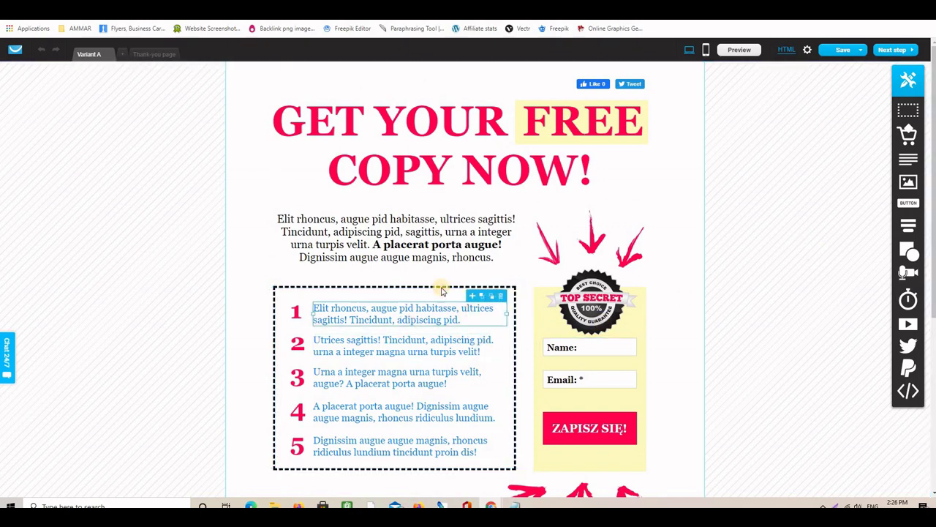
left_click(516, 291)
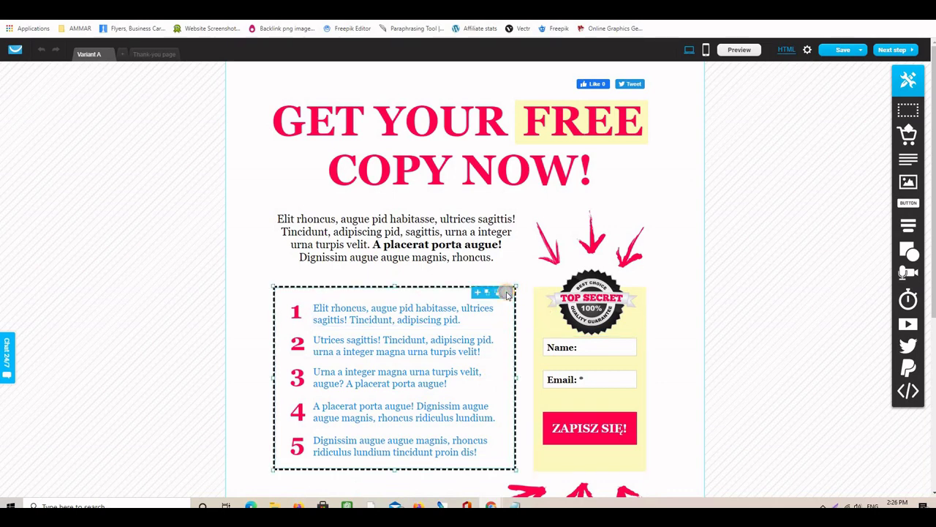
left_click(504, 291)
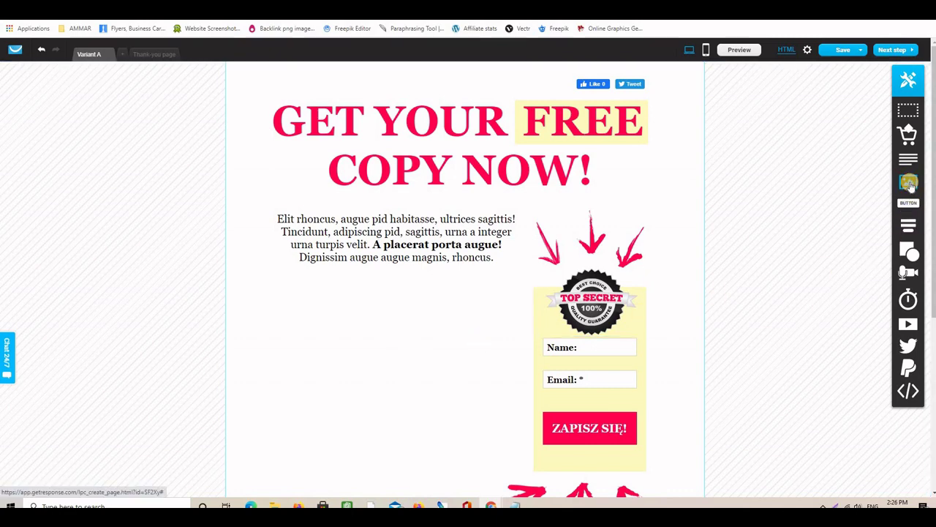
left_click_drag(911, 186, 360, 310)
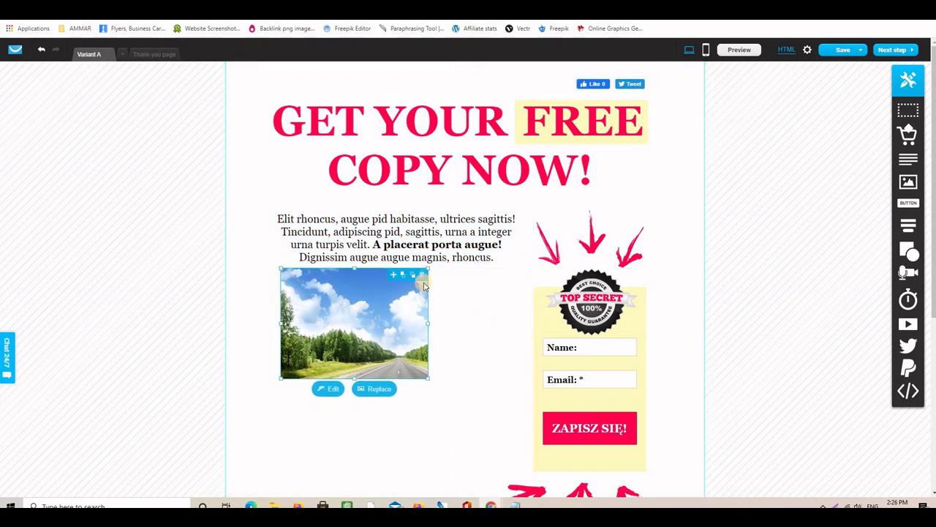
left_click(381, 392)
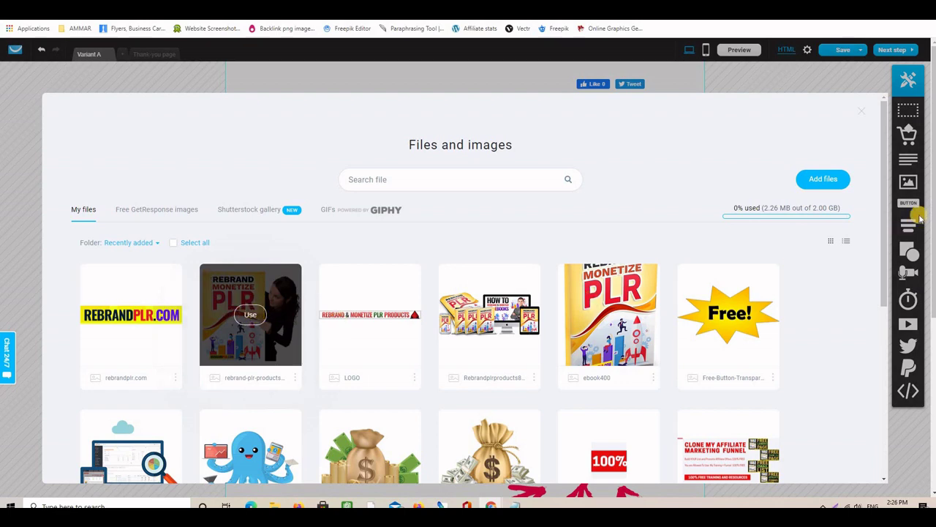
left_click(830, 180)
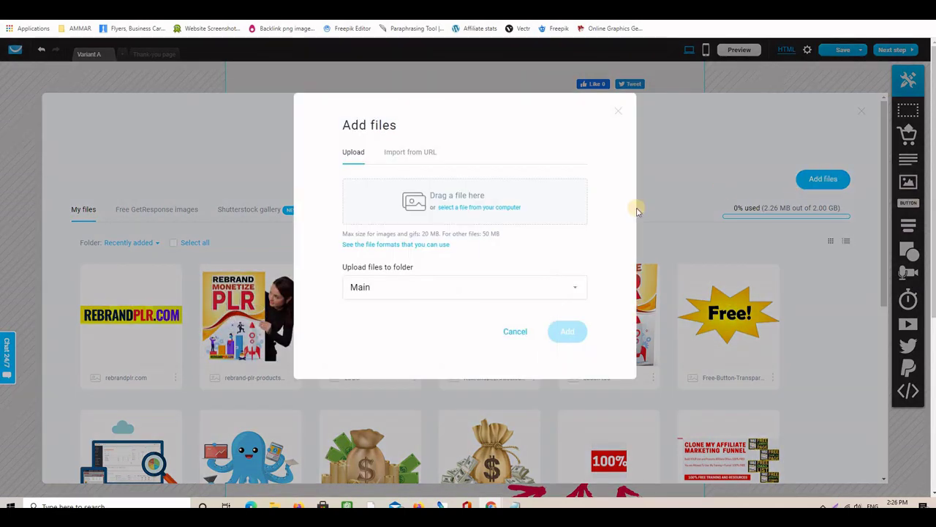
left_click(482, 208)
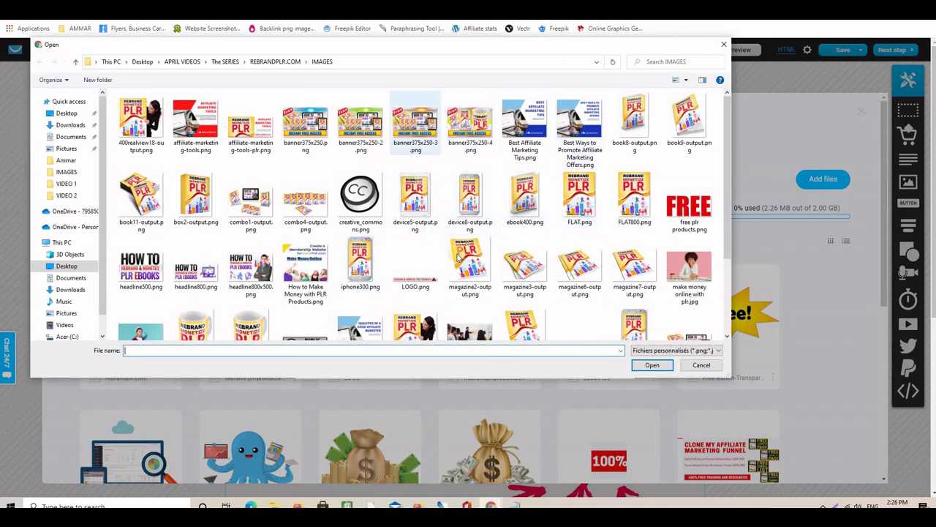
left_click(723, 45)
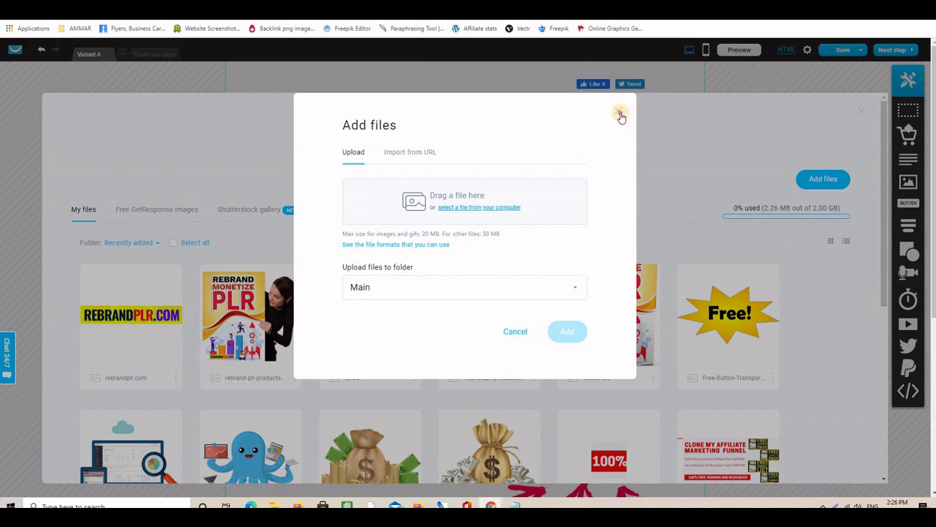
left_click(619, 115)
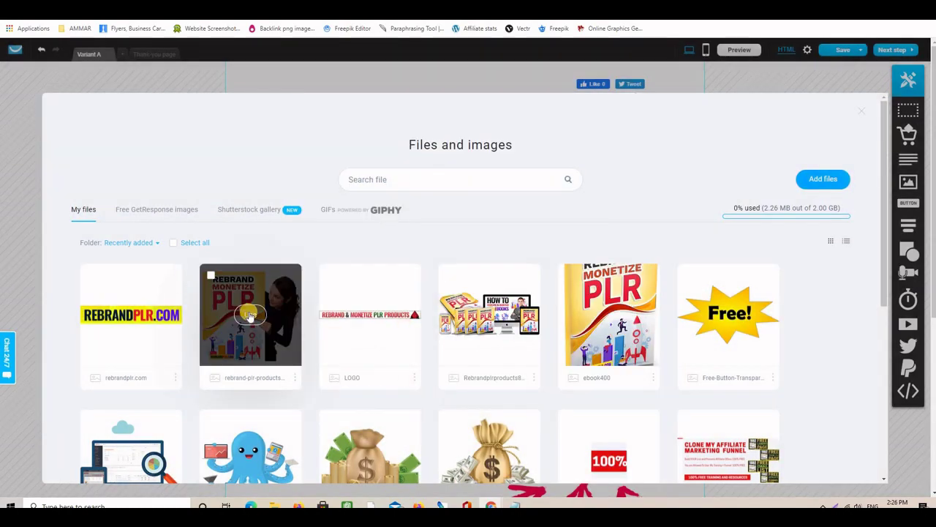
- Use the stored rebrand-plr-products picture of the woman with the ebook cover in the new image block
left_click(250, 315)
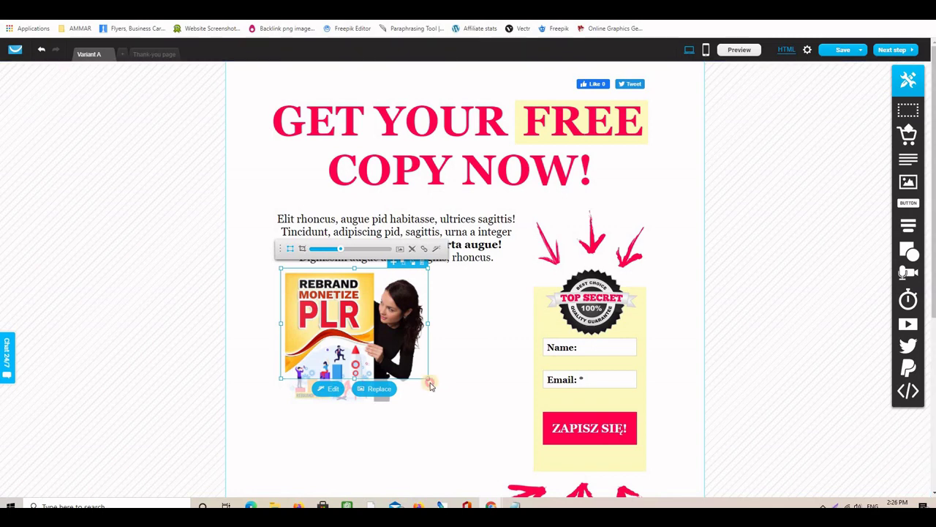
- Enlarge the image block of the woman with the ebook cover and scale its picture up to fill the space beside the sign-up form
left_click_drag(428, 378, 474, 412)
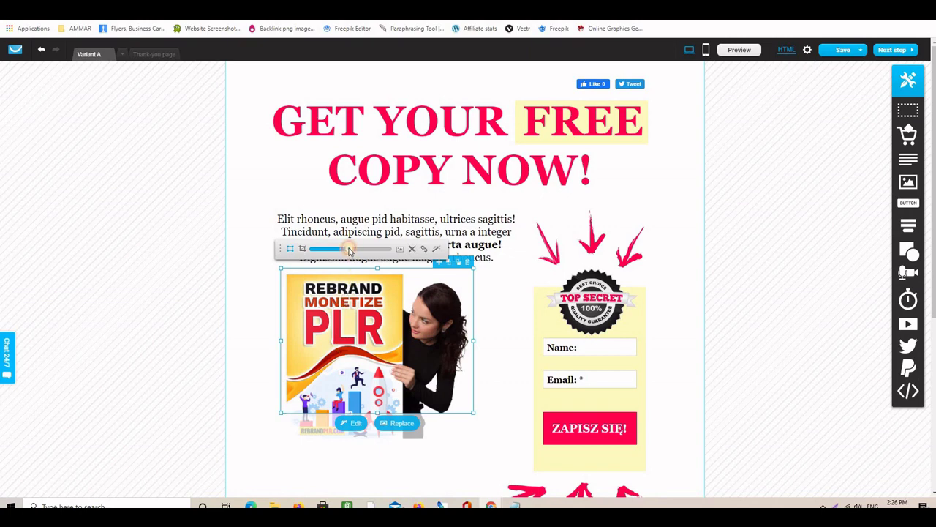
left_click_drag(350, 250, 339, 254)
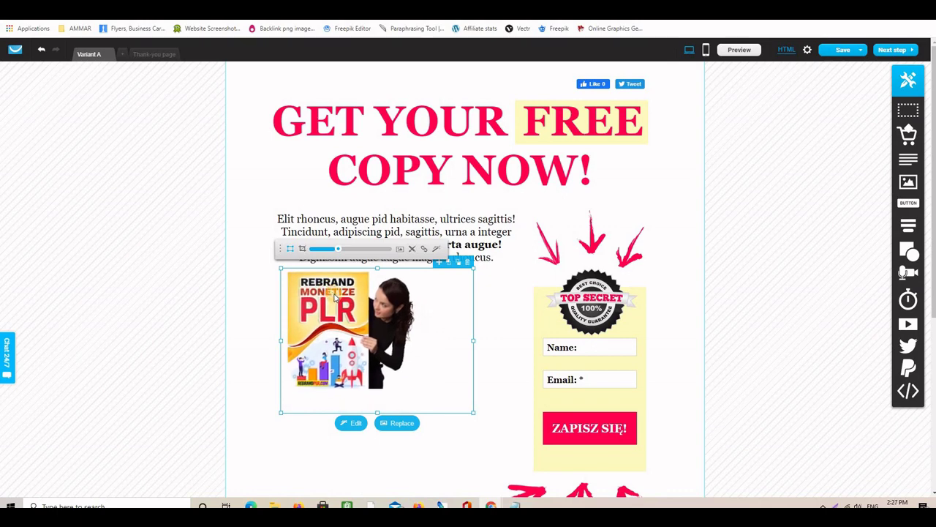
left_click_drag(474, 414, 560, 480)
scroll(661, 377, "down", 3)
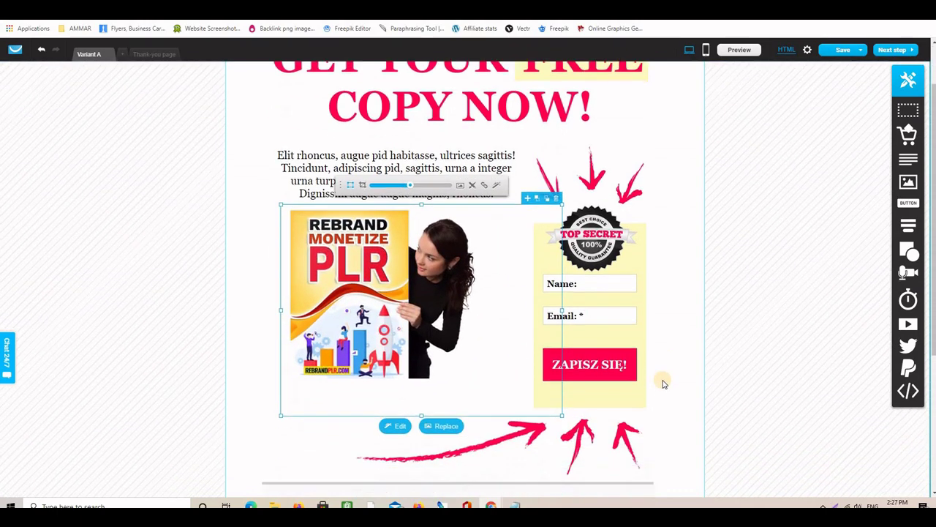
left_click_drag(561, 282, 641, 363)
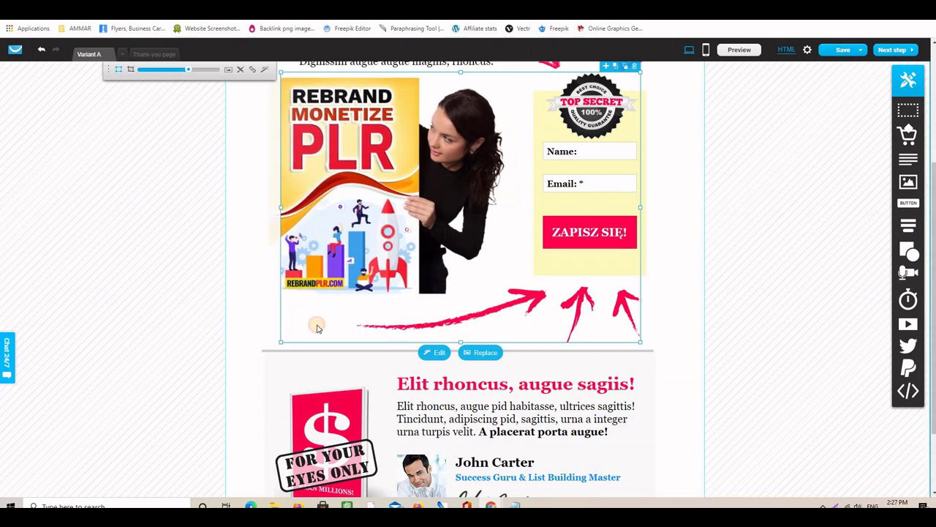
- Reposition the enlarged picture of the woman with the ebook so it sits beside the sign-up form without covering its fields
left_click(697, 286)
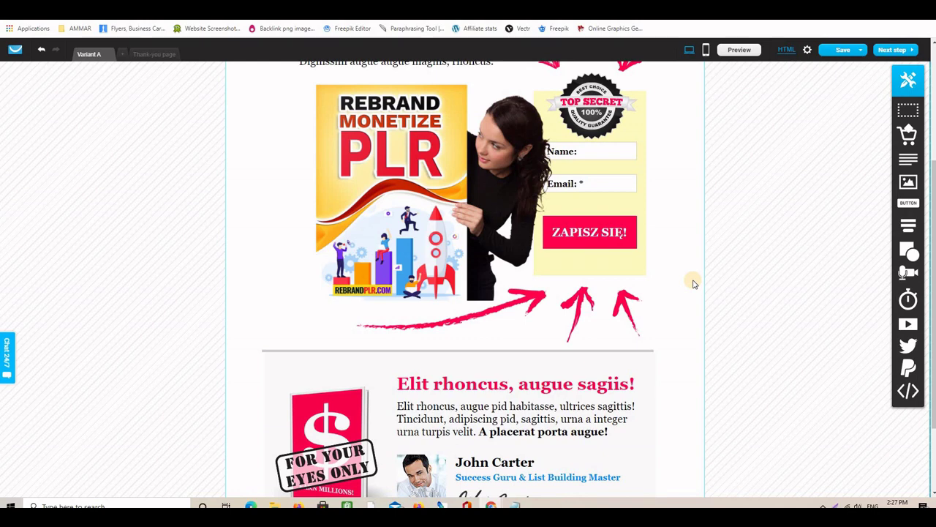
left_click(428, 226)
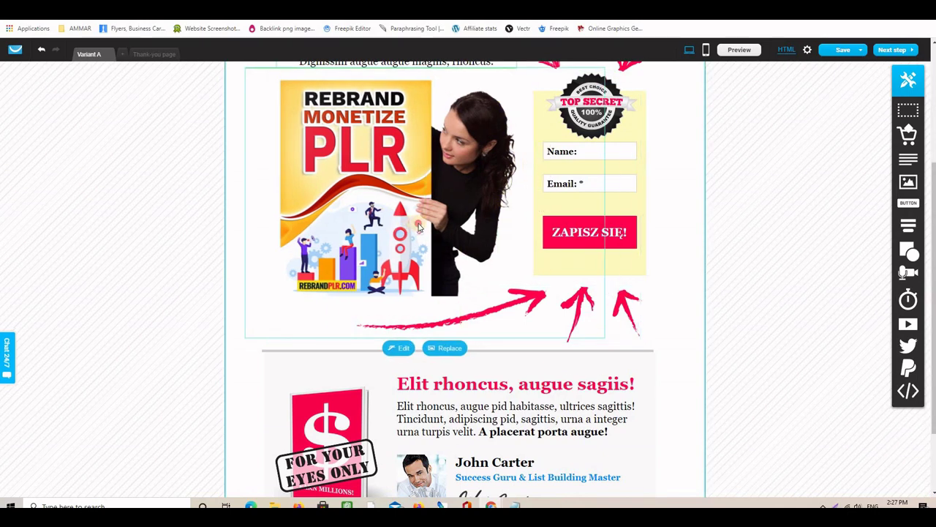
left_click(470, 235)
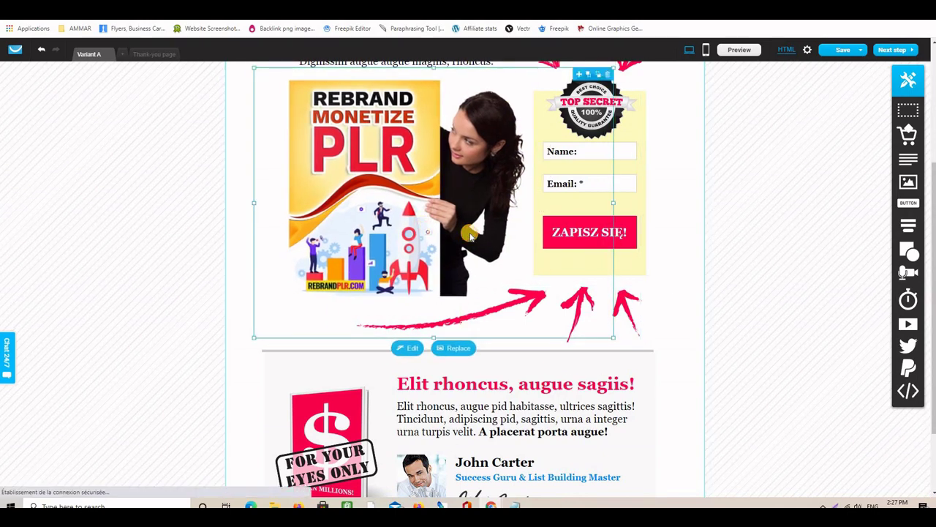
left_click(727, 338)
scroll(729, 342, "up", 2)
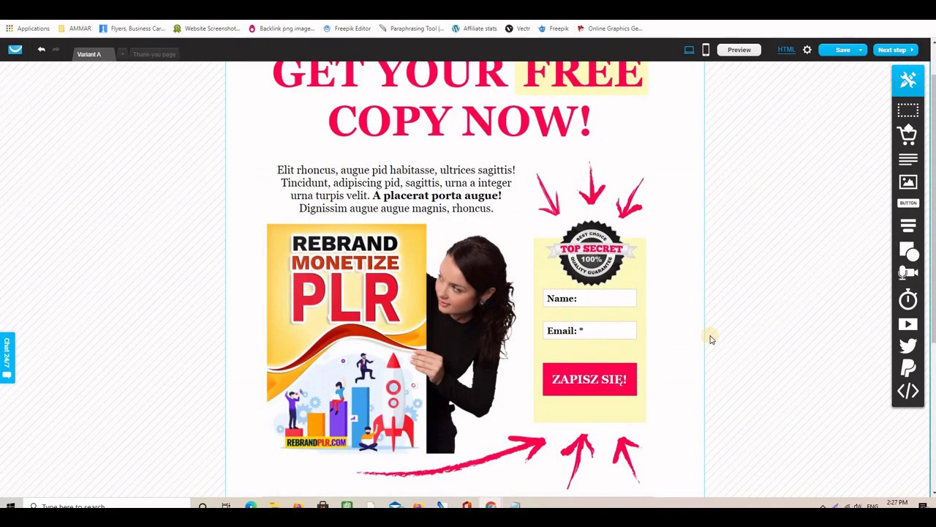
- Replace the TOP SECRET badge above the sign-up form with the stored ebook400 cover image
left_click(624, 236)
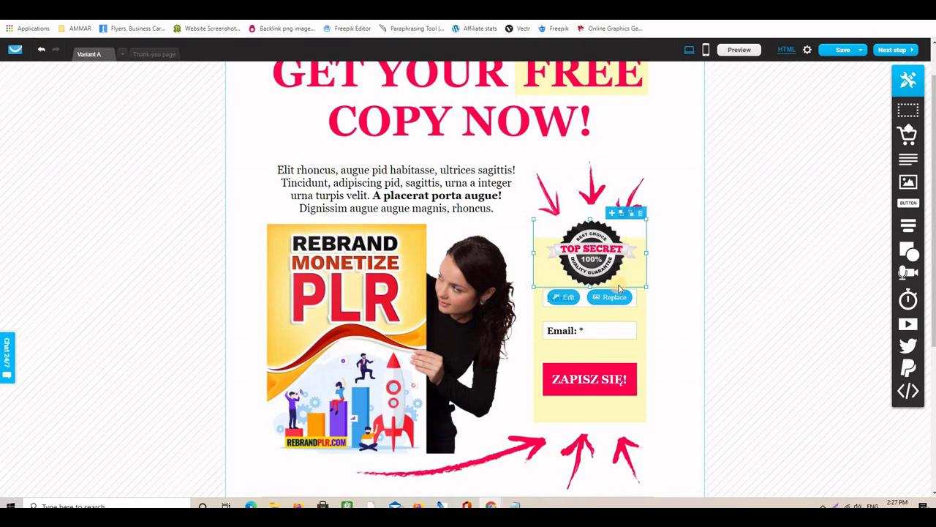
left_click(619, 298)
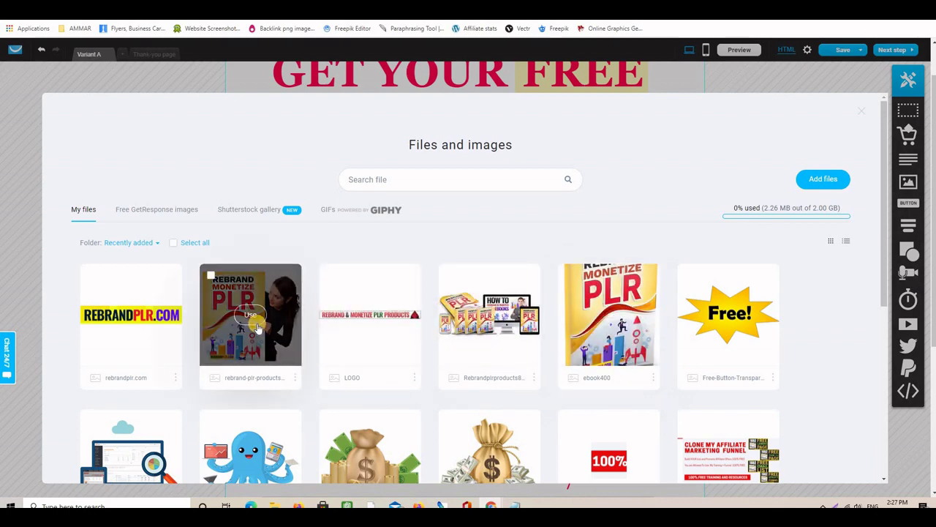
scroll(290, 320, "down", 2)
scroll(293, 325, "up", 2)
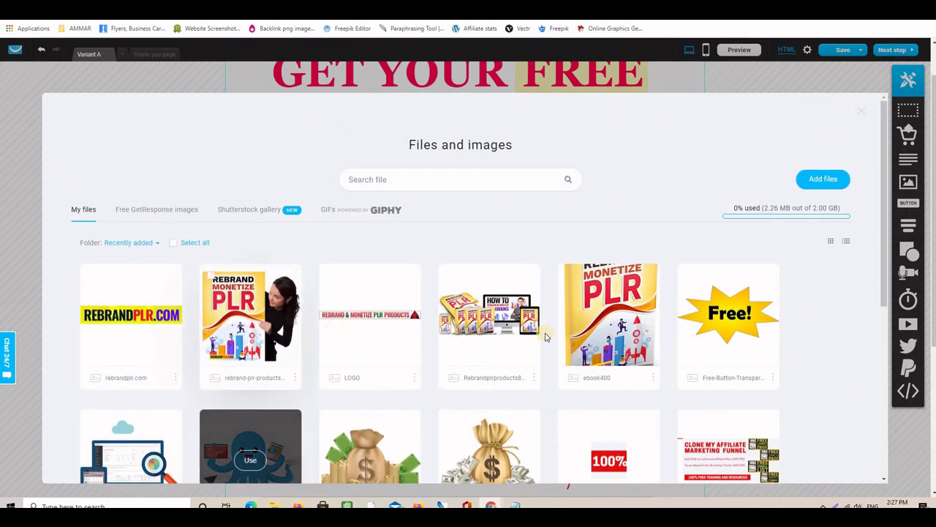
left_click(606, 309)
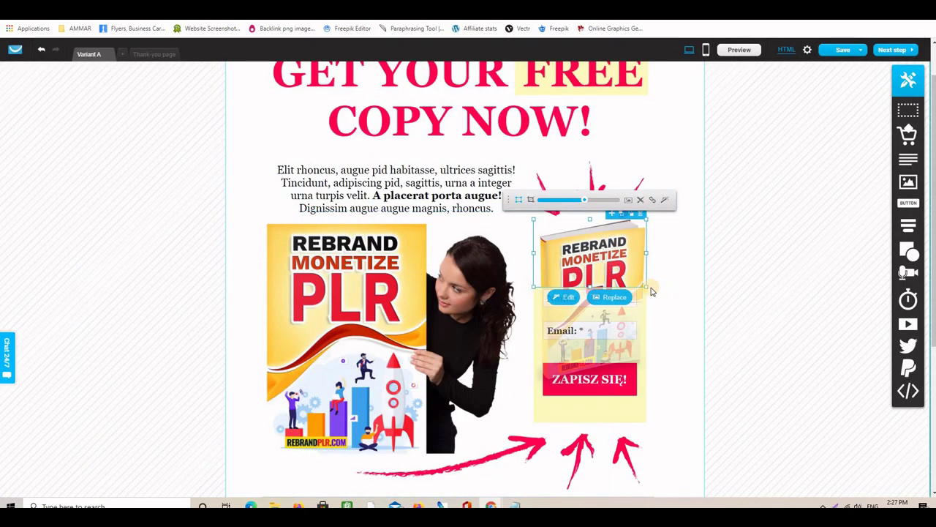
- Scale the ebook cover down to show it whole, and fit it between the three red arrows and the Name field
mouse_move(646, 288)
left_mouse_down()
mouse_move(664, 311)
mouse_move(651, 292)
left_mouse_up()
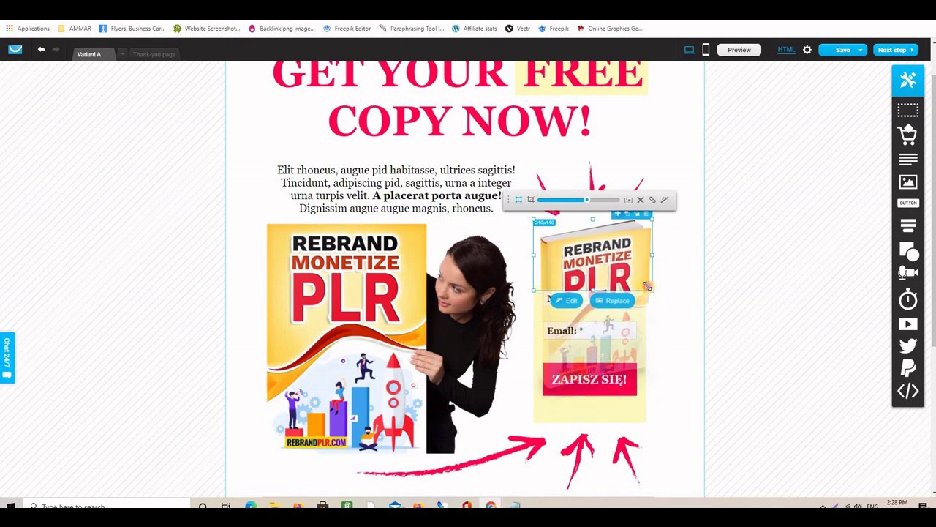
left_click(635, 254)
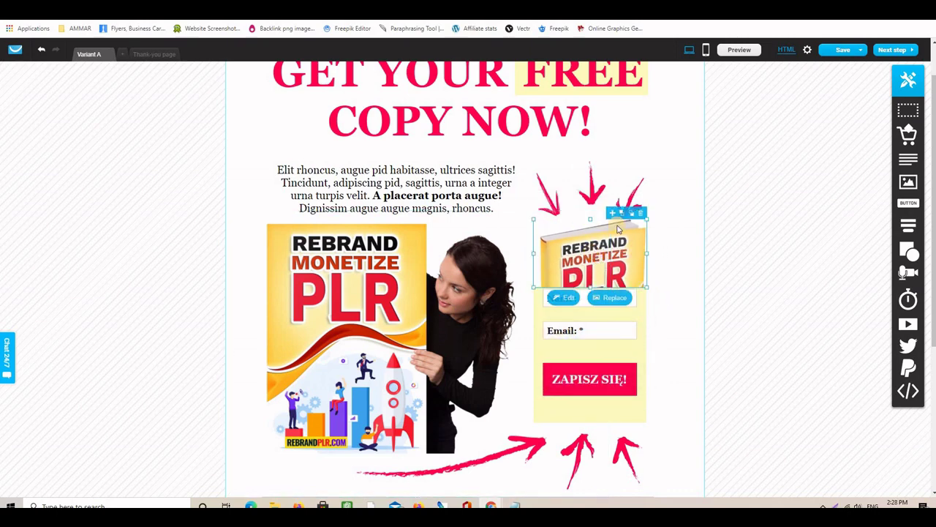
scroll(638, 299, "up", 1)
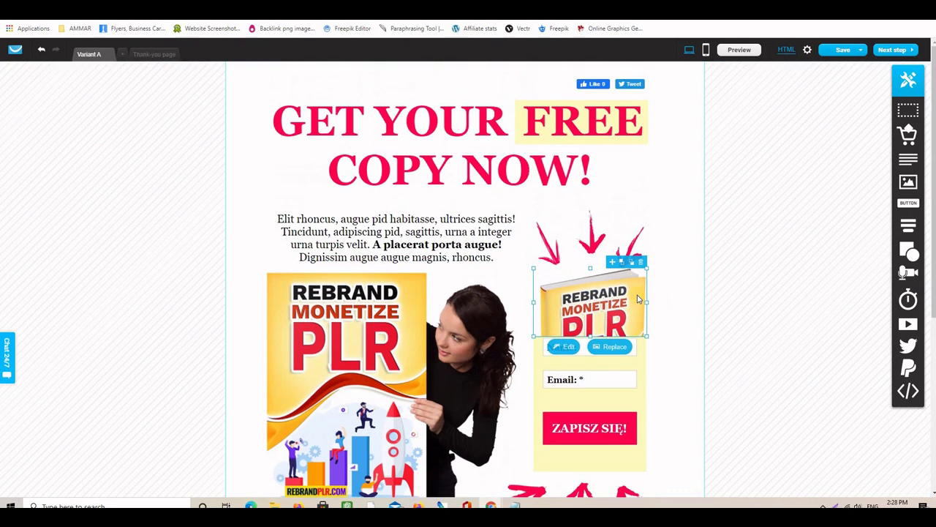
left_click(638, 299)
left_click_drag(591, 249, 570, 254)
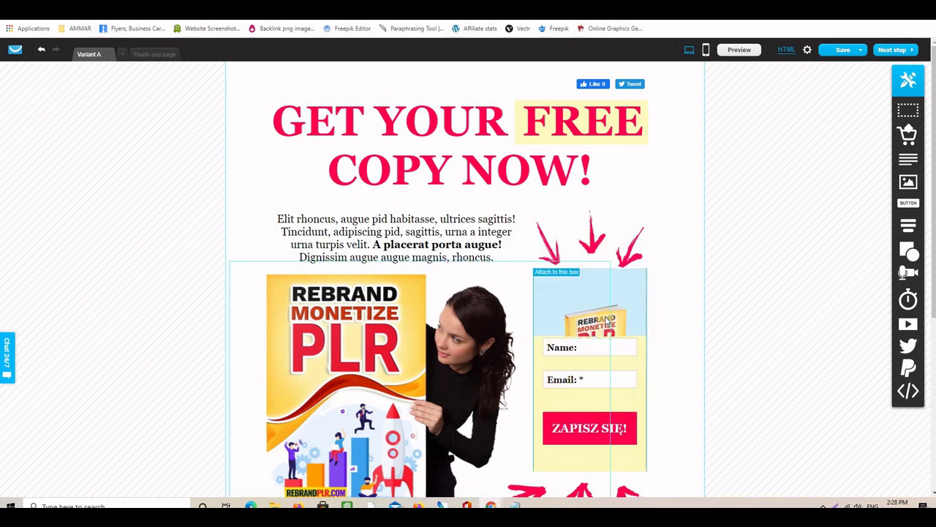
left_click_drag(623, 300, 626, 250)
left_click_drag(683, 330, 619, 291)
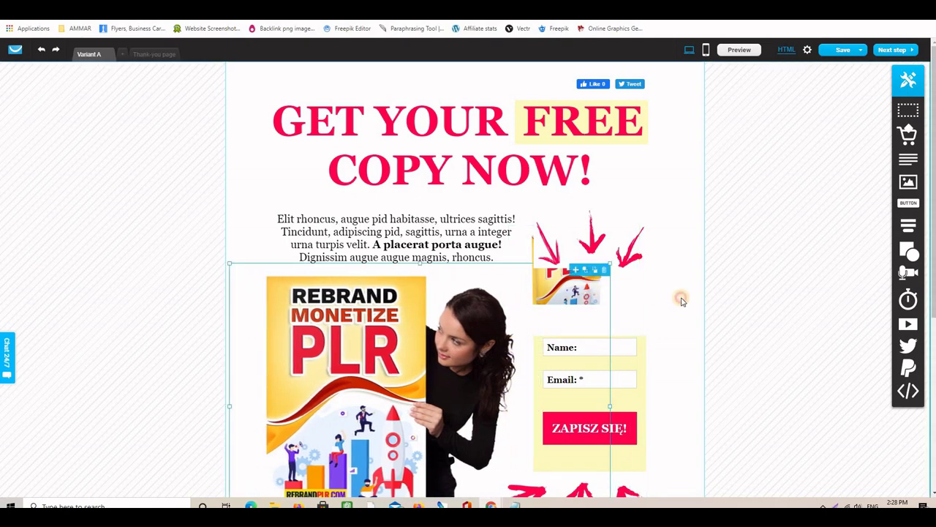
left_click(681, 300)
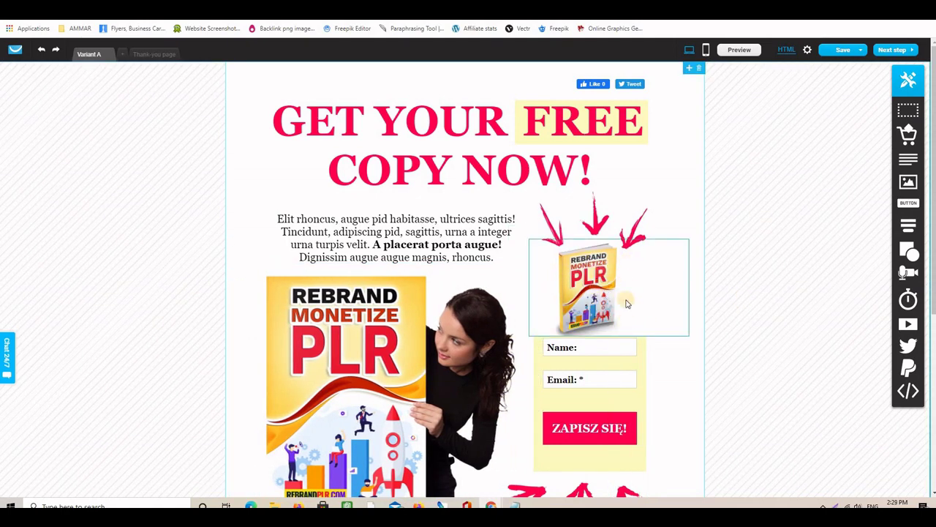
- Copy the introduction under the headline of the finished model page and paste it over the placeholder paragraph in the template
scroll(739, 347, "down", 2)
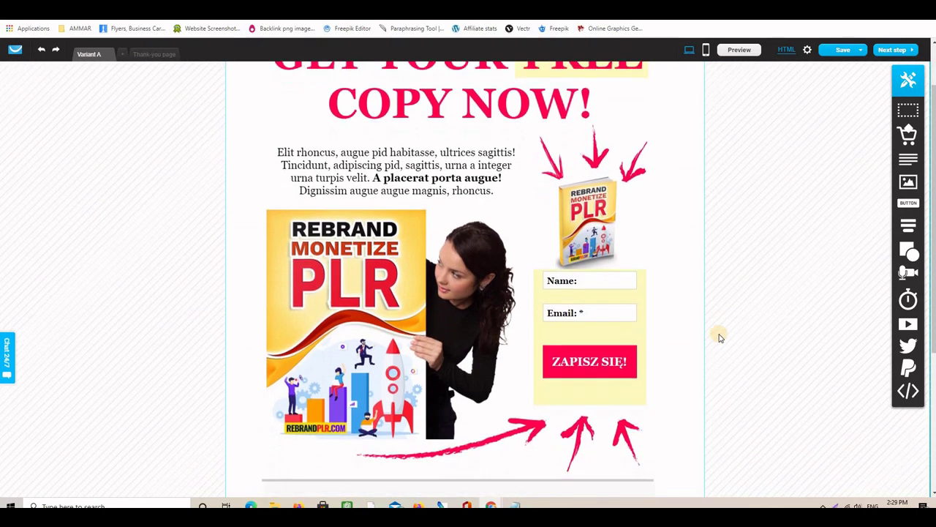
scroll(721, 338, "down", 1)
scroll(720, 338, "down", 6)
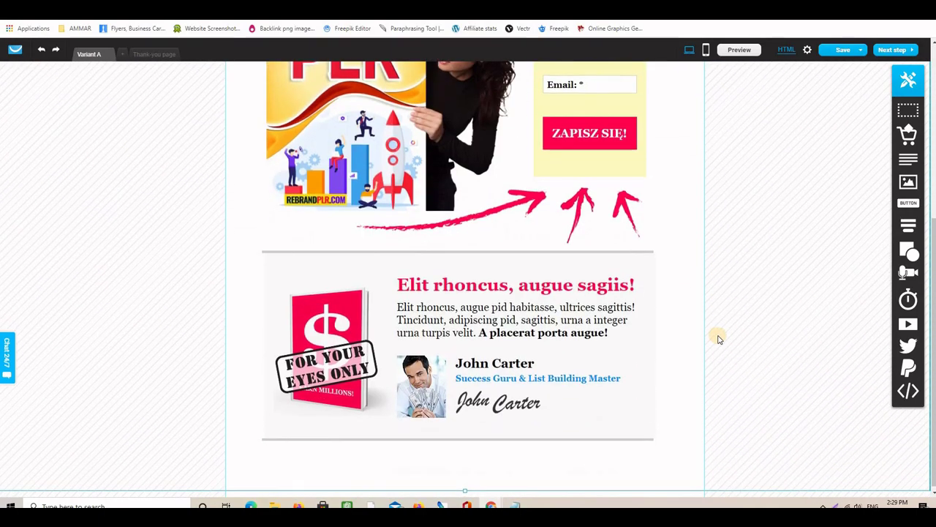
scroll(738, 385, "up", 9)
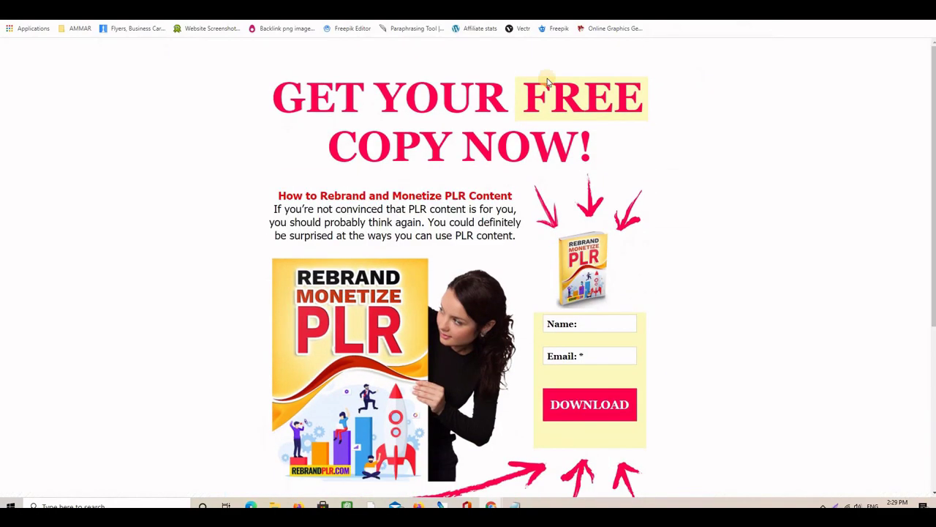
left_click_drag(279, 195, 515, 234)
key("ctrl+c")
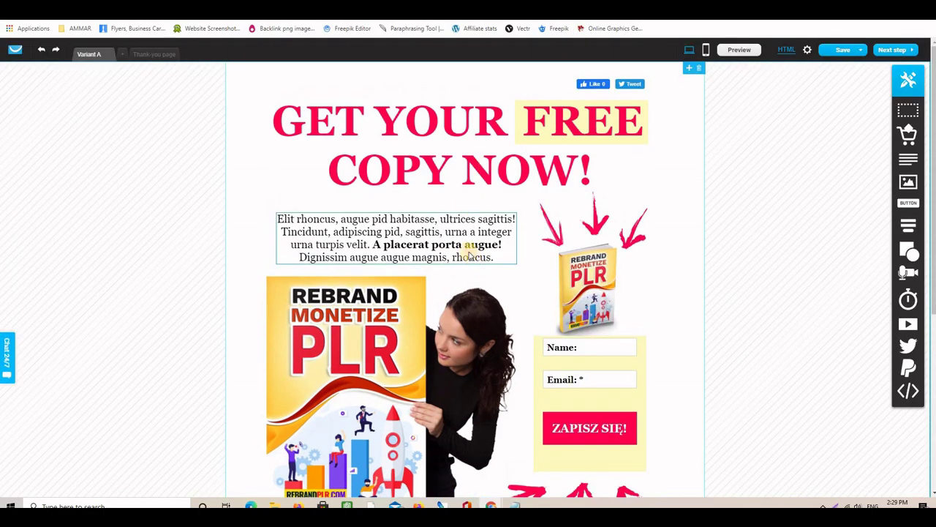
double_click(468, 247)
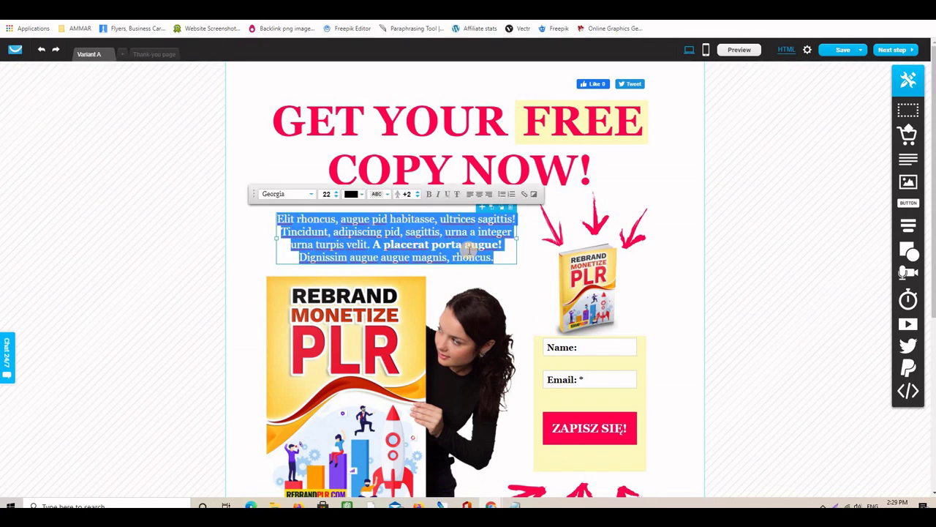
key("ctrl+v")
- Make the line "How to Rebrand and Monetize PLR Content" red and bold
left_click_drag(500, 218, 291, 218)
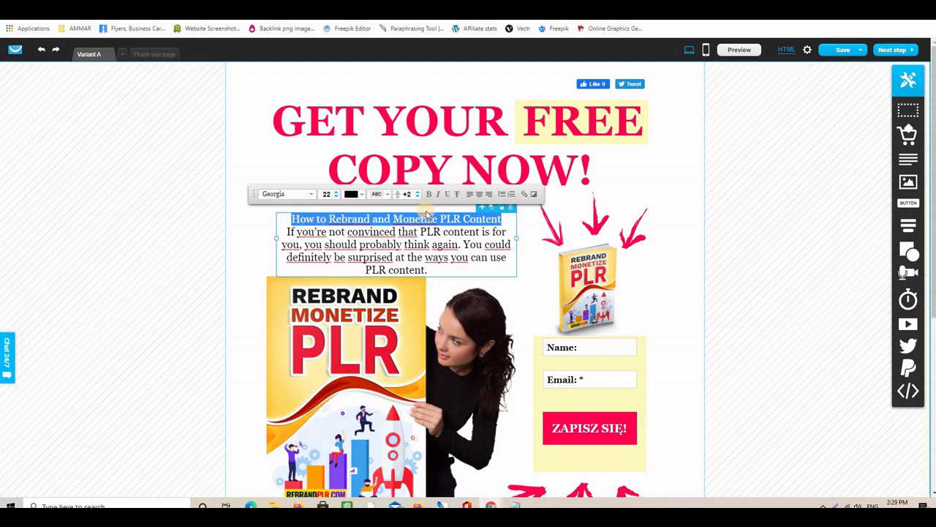
left_click(352, 194)
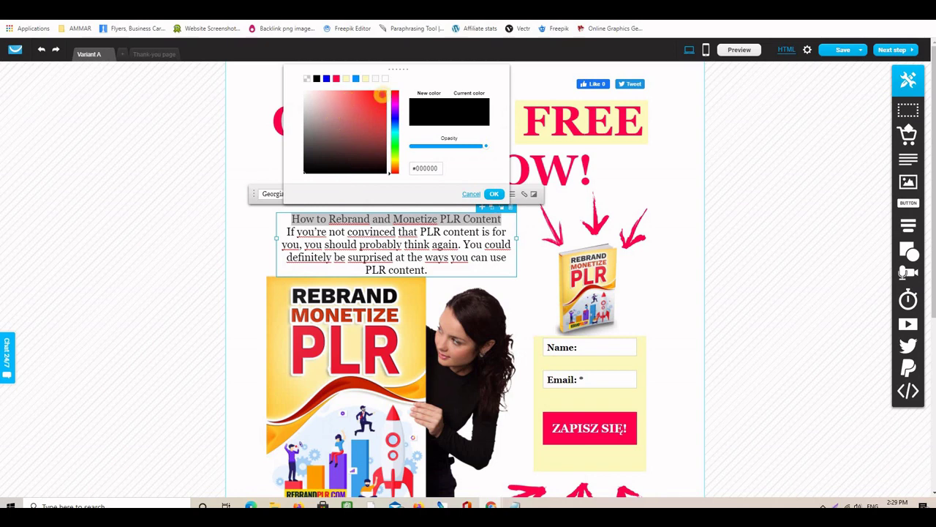
left_click(382, 95)
left_click(493, 194)
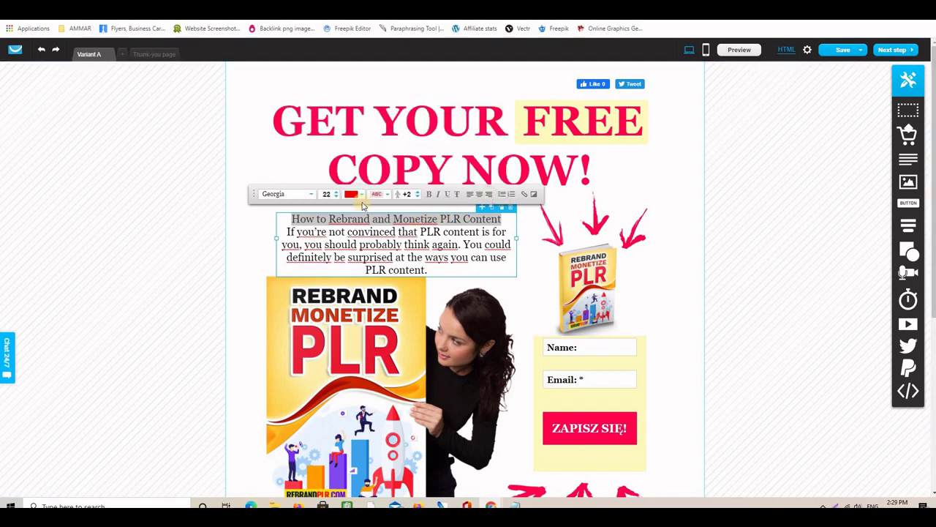
left_click(430, 195)
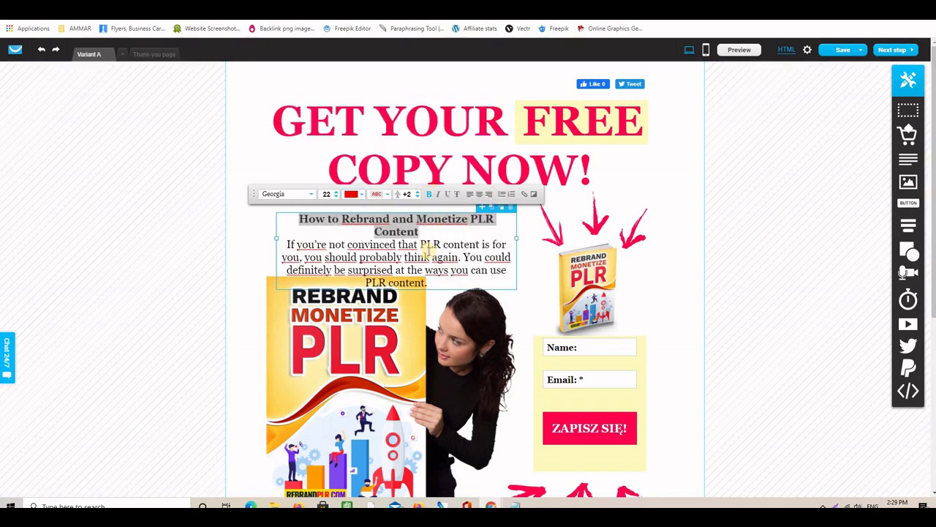
- Change the font of the whole introduction block, heading and paragraph, to Tahoma
left_click(430, 257)
left_click_drag(428, 283, 294, 217)
left_click(311, 195)
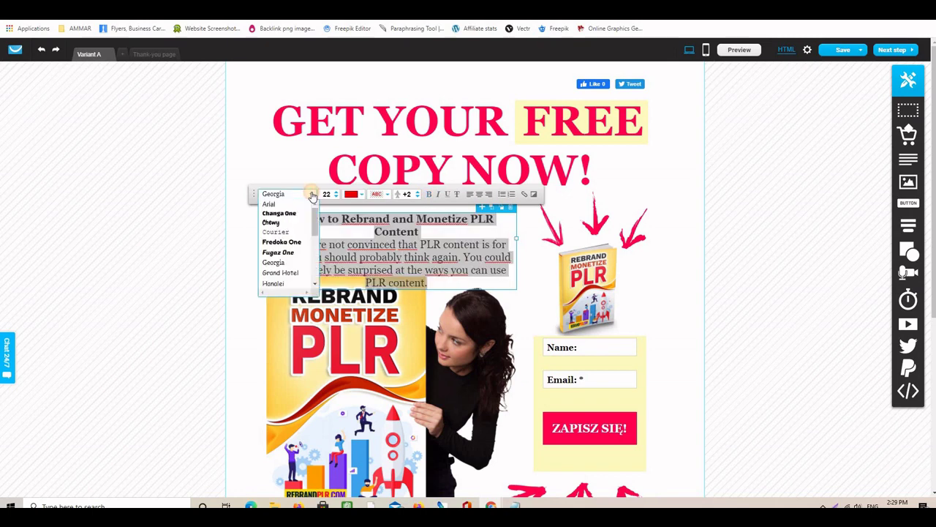
scroll(295, 219, "down", 5)
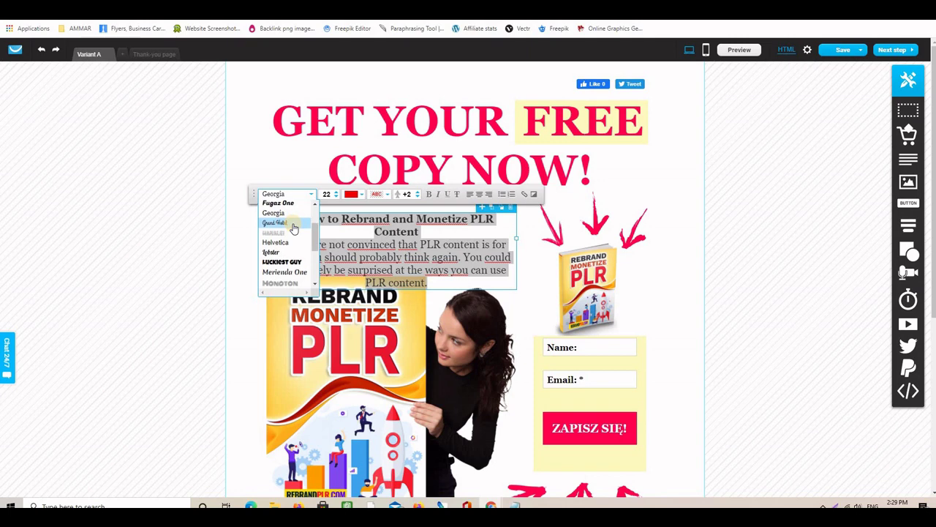
scroll(294, 229, "down", 2)
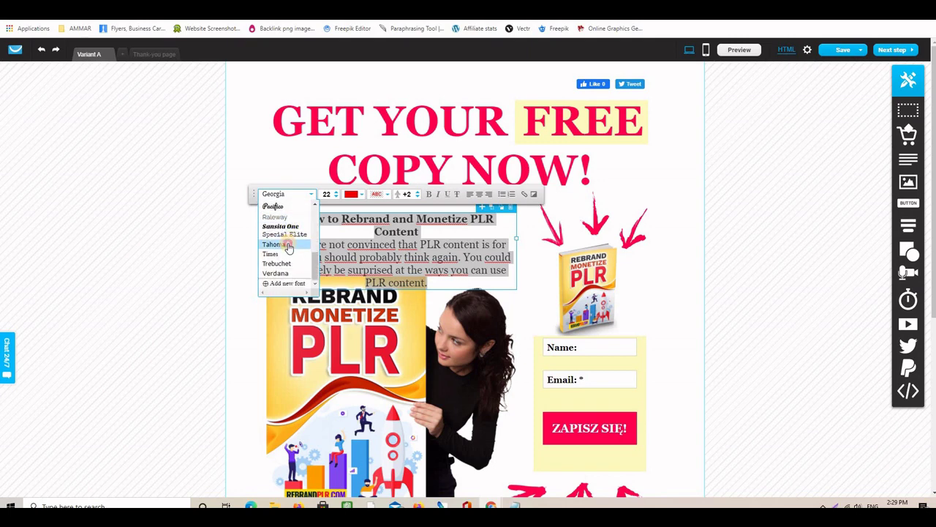
left_click(289, 244)
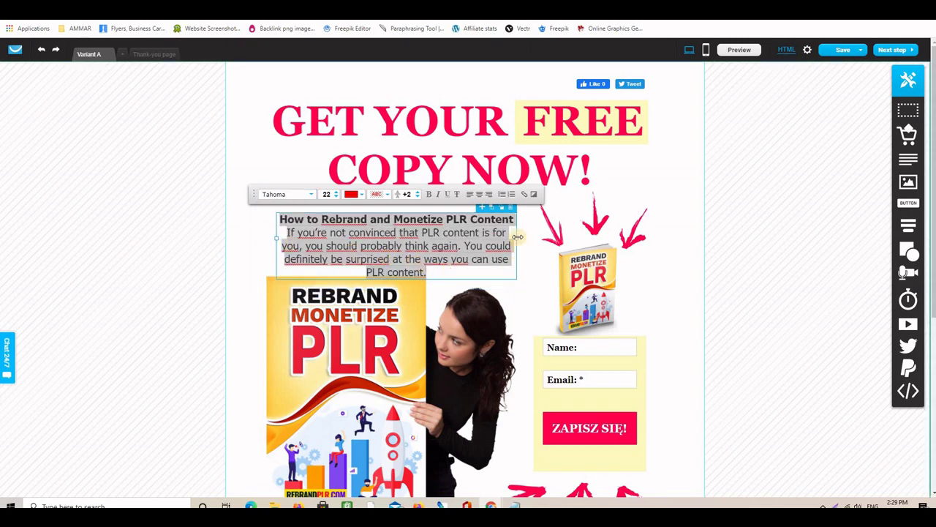
- Widen the introduction text block to about 547 px and move it slightly up and left, clear of the picture below
key("ctrl+a")
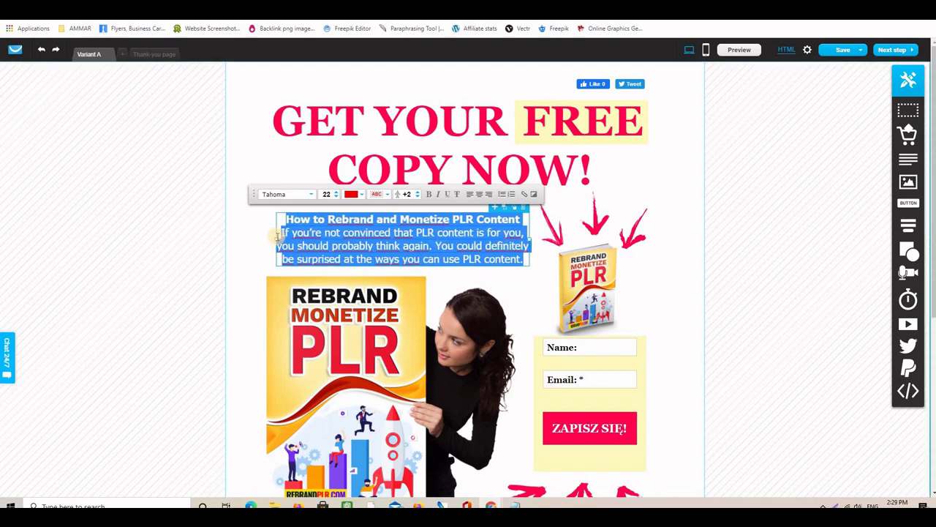
left_click_drag(271, 237, 261, 237)
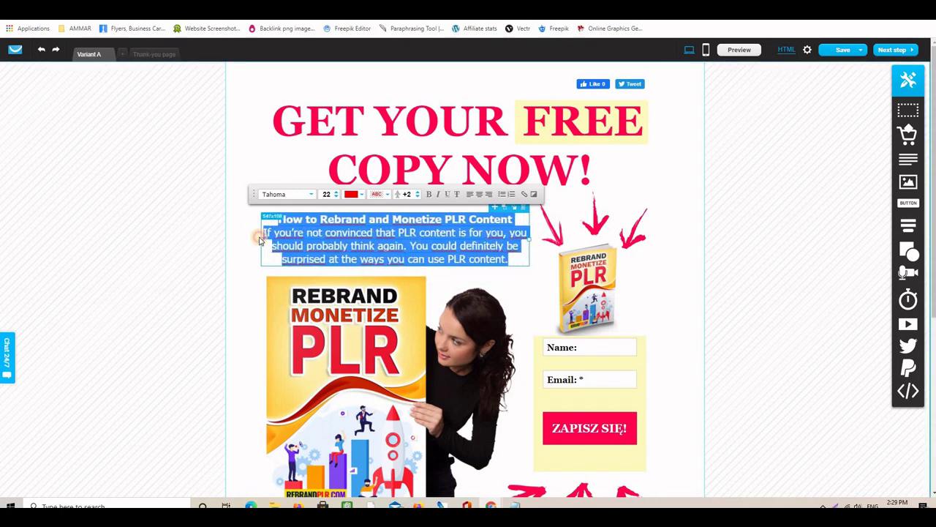
left_click(350, 246)
left_click(740, 282)
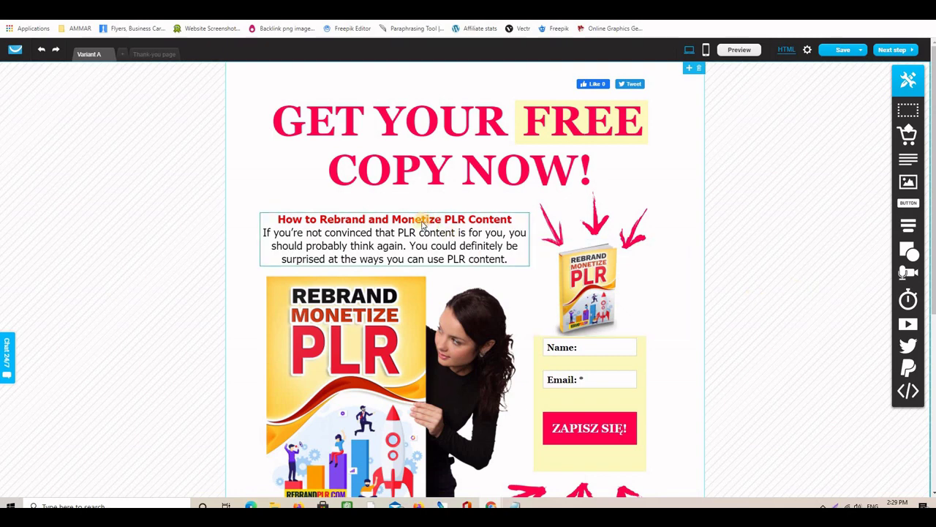
left_click_drag(422, 219, 414, 217)
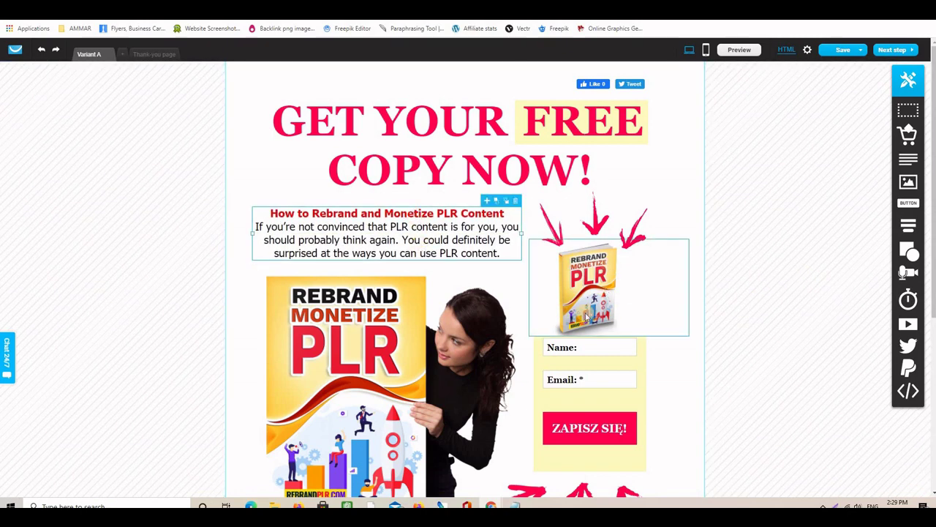
- Replace the form button's text "ZAPISZ SIĘ!" with "DOWNLOAD"
left_click(778, 310)
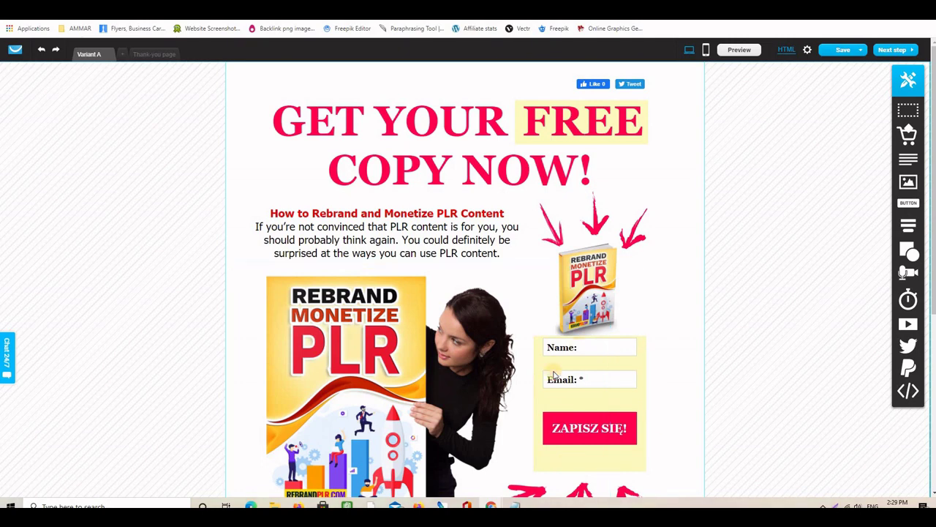
left_click(621, 431)
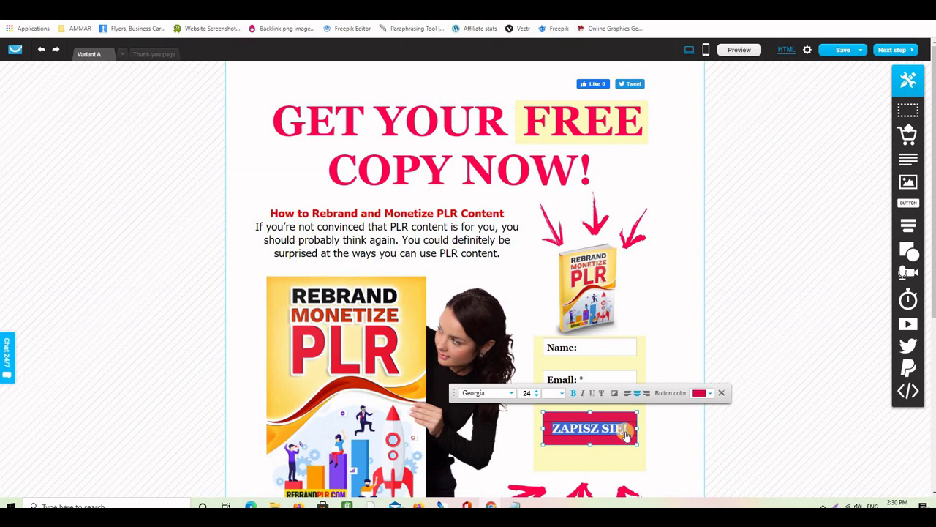
type("DOWNLO")
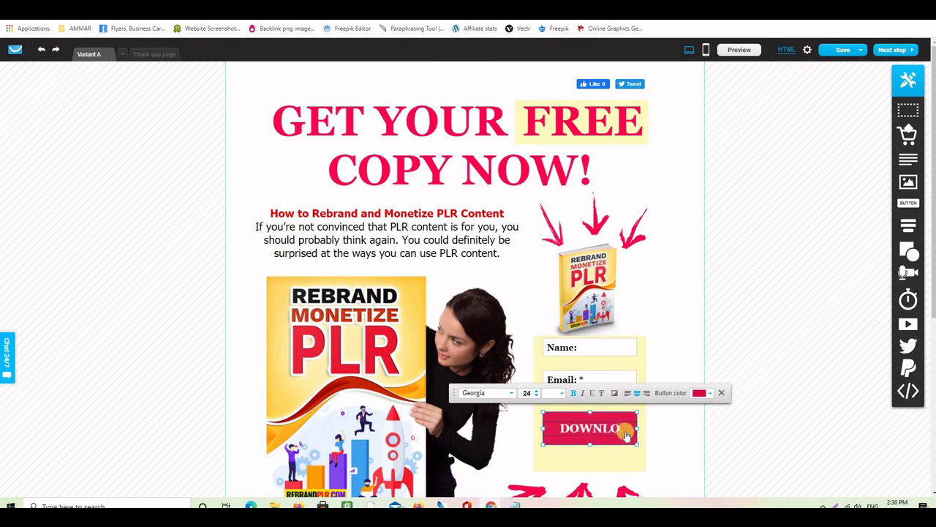
type("AD")
left_click(773, 410)
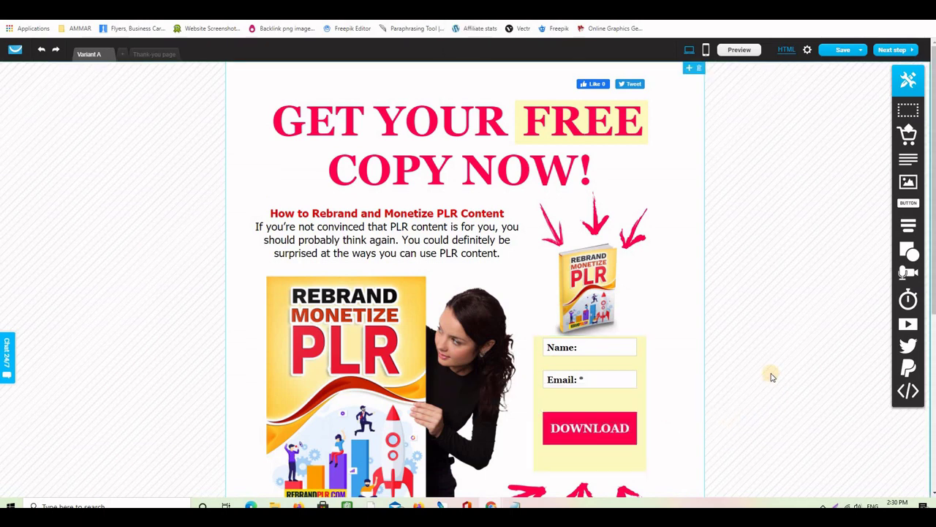
- Upload plr-mug600.png from the IMAGES folder and use it to replace the "For Your Eyes Only" book picture in the lower section
scroll(772, 376, "down", 4)
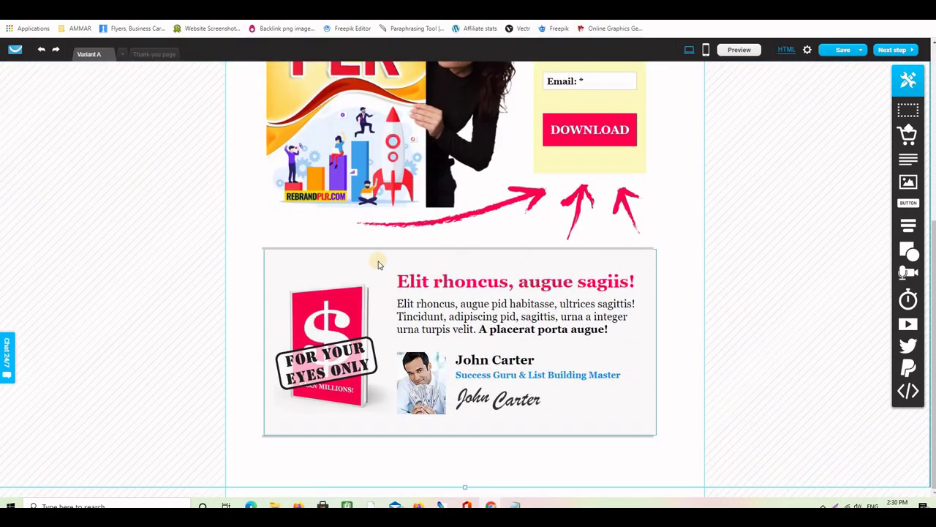
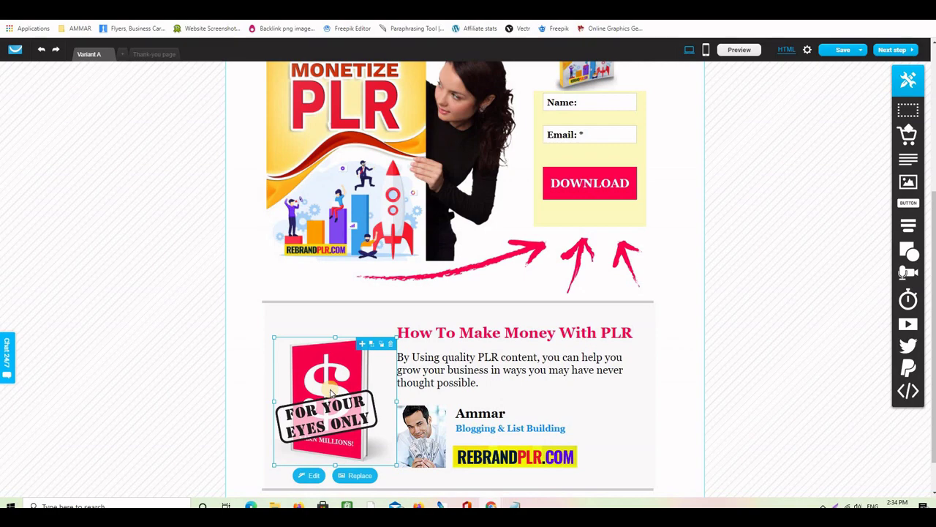
left_click(360, 476)
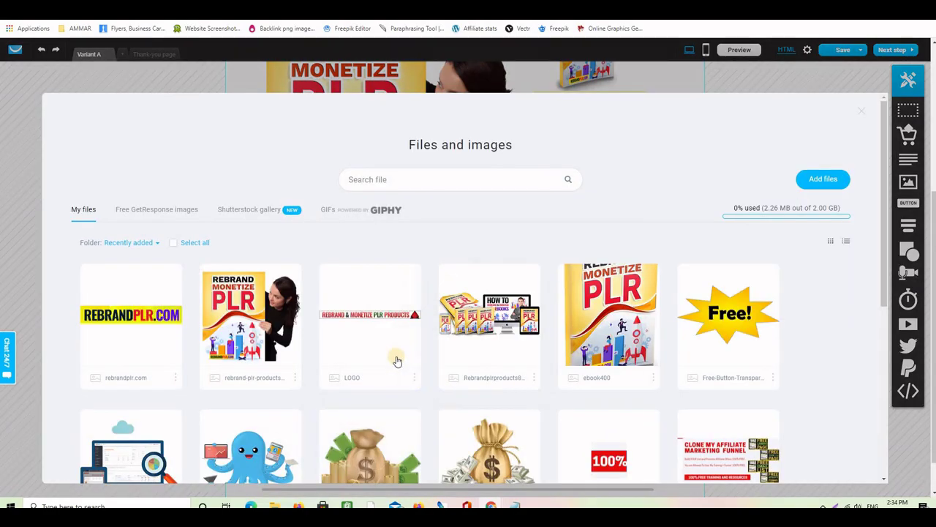
mouse_move(263, 314)
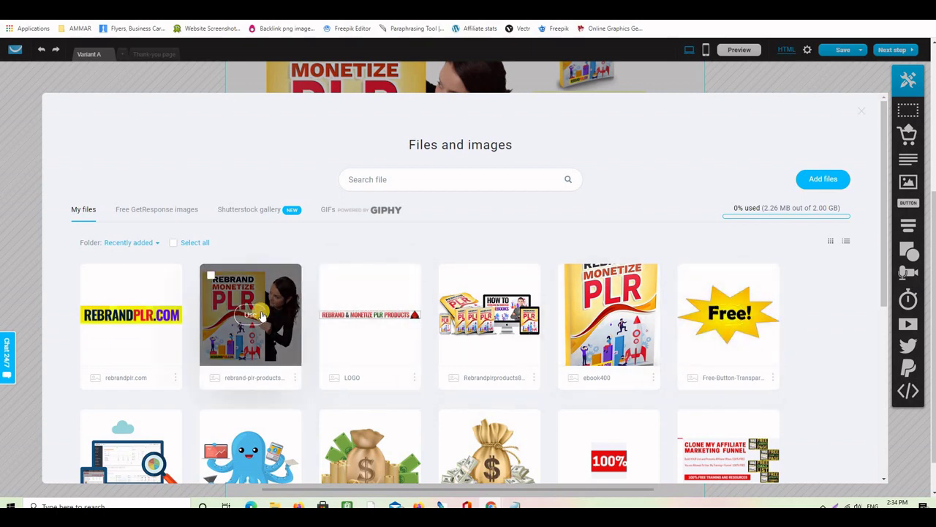
left_click(823, 181)
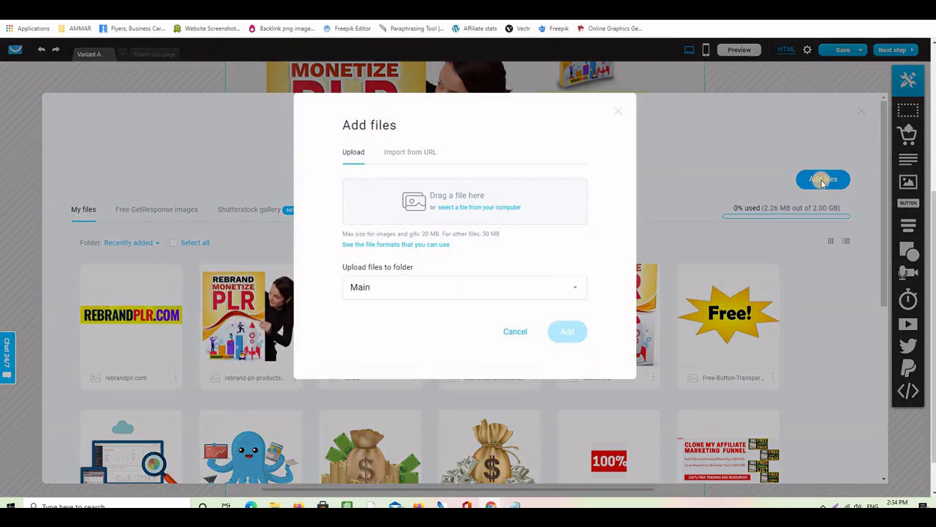
left_click(494, 209)
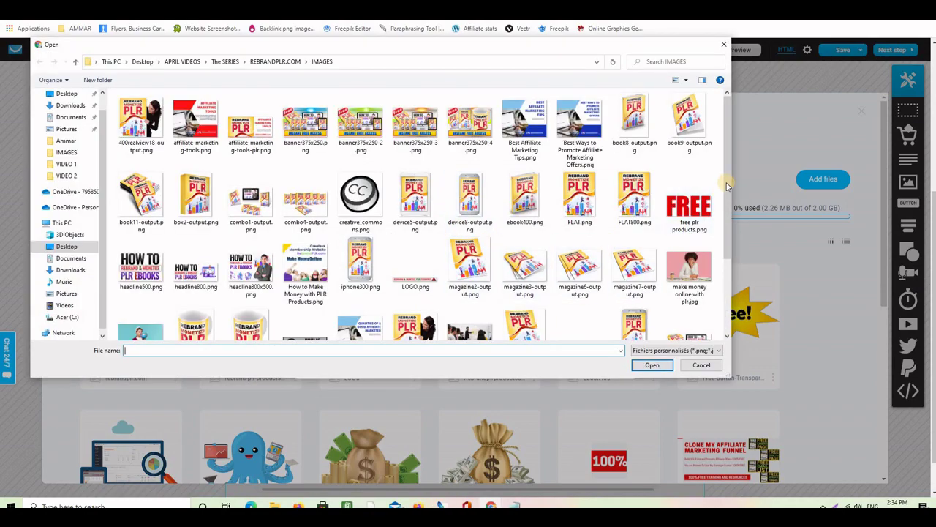
scroll(721, 209, "down", 2)
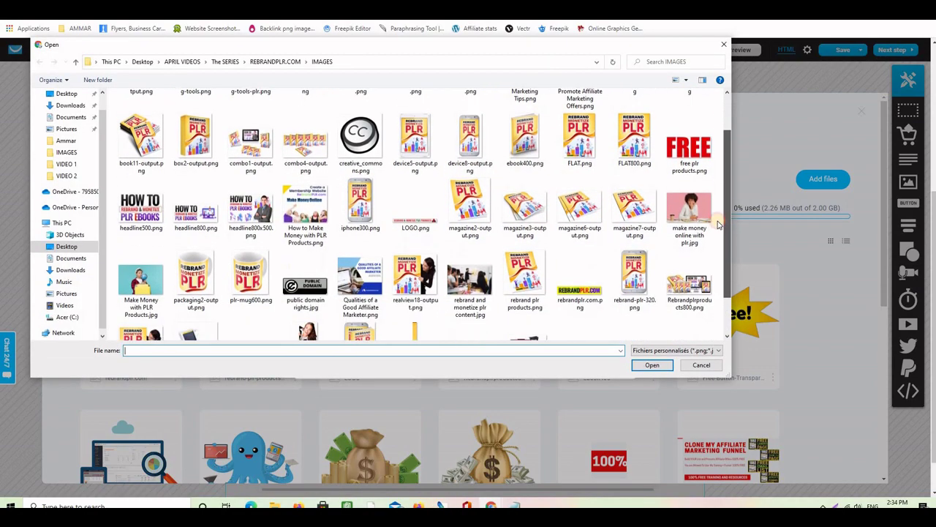
double_click(252, 274)
left_click(567, 340)
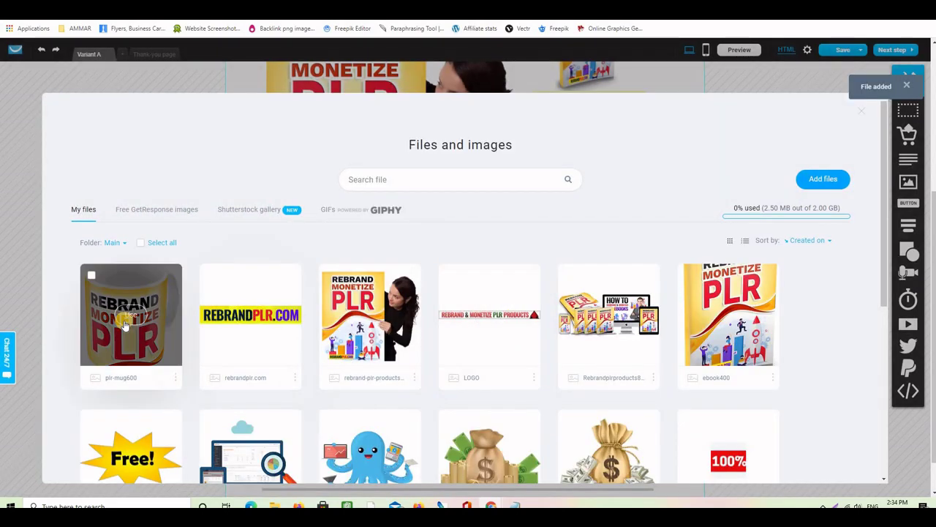
left_click(125, 326)
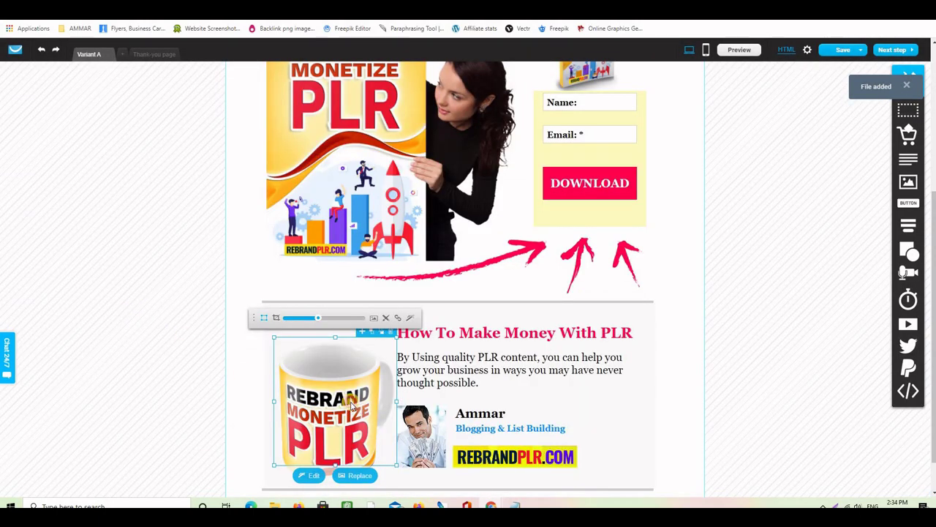
- Scale the mug image down slightly inside its frame and reposition it until the whole mug fits
mouse_move(317, 318)
left_mouse_down()
mouse_move(305, 324)
mouse_move(310, 330)
left_mouse_up()
left_click_drag(331, 393, 320, 362)
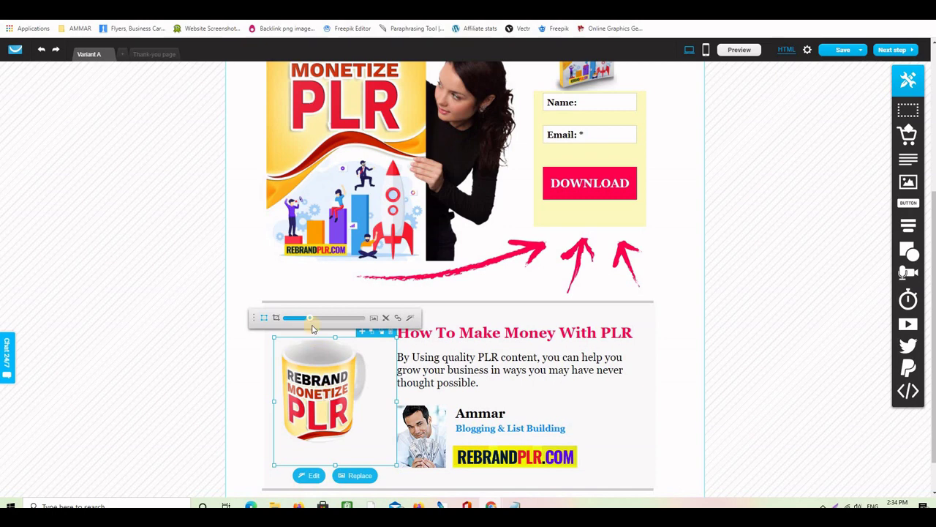
left_click_drag(311, 321, 313, 320)
left_click_drag(320, 373, 321, 354)
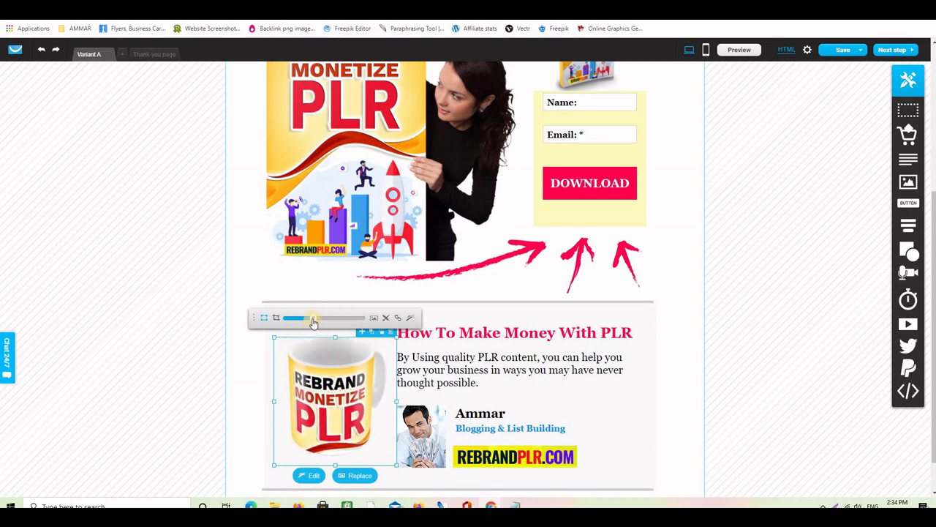
left_click_drag(313, 320, 315, 321)
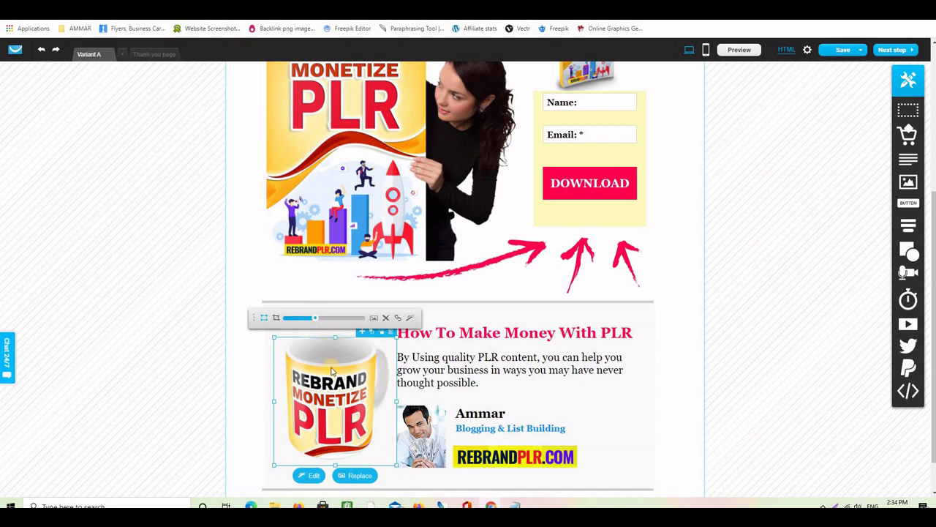
left_click_drag(330, 376, 332, 381)
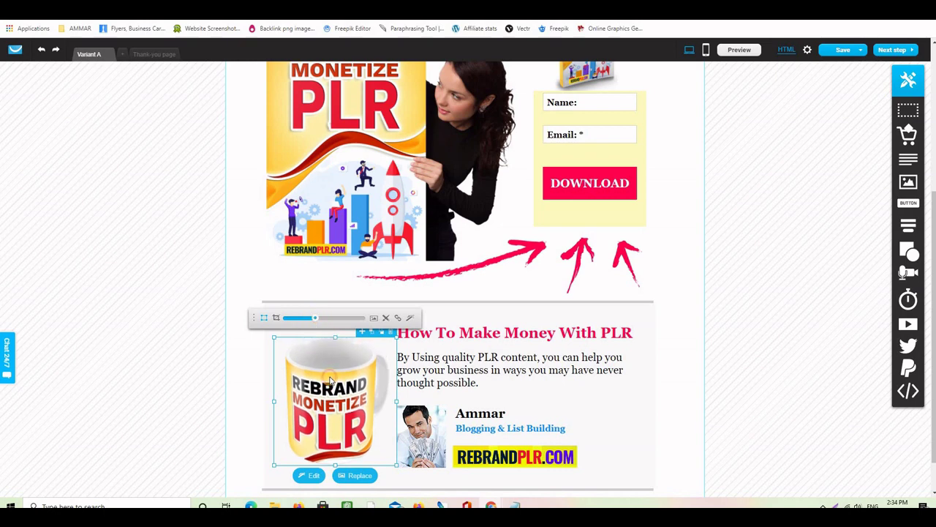
left_click(732, 426)
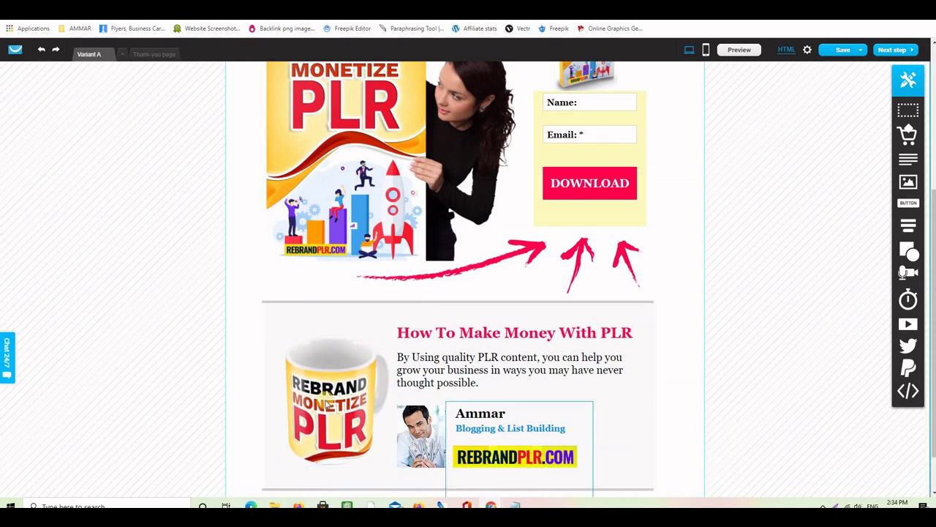
- Enlarge the mug picture and move it slightly up and left, clear of the "How To Make Money With PLR" text
left_click(328, 404)
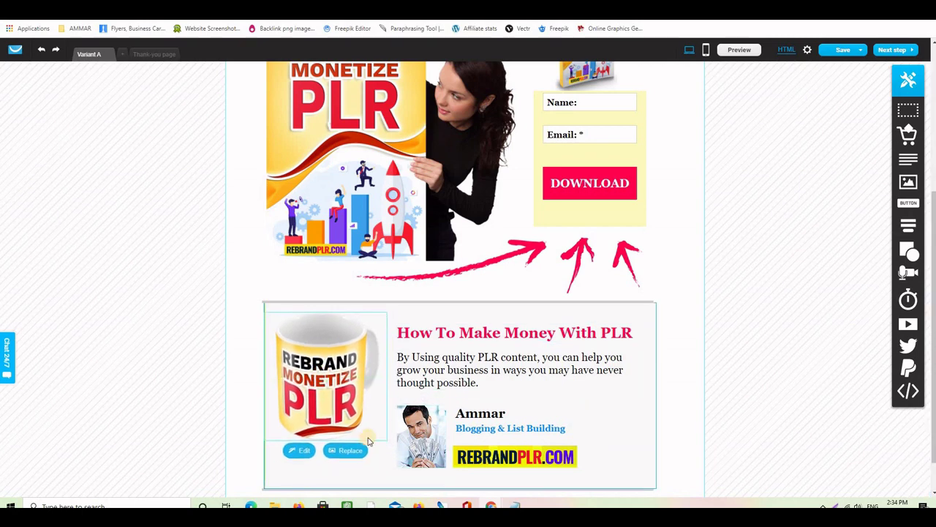
left_click_drag(387, 441, 407, 459)
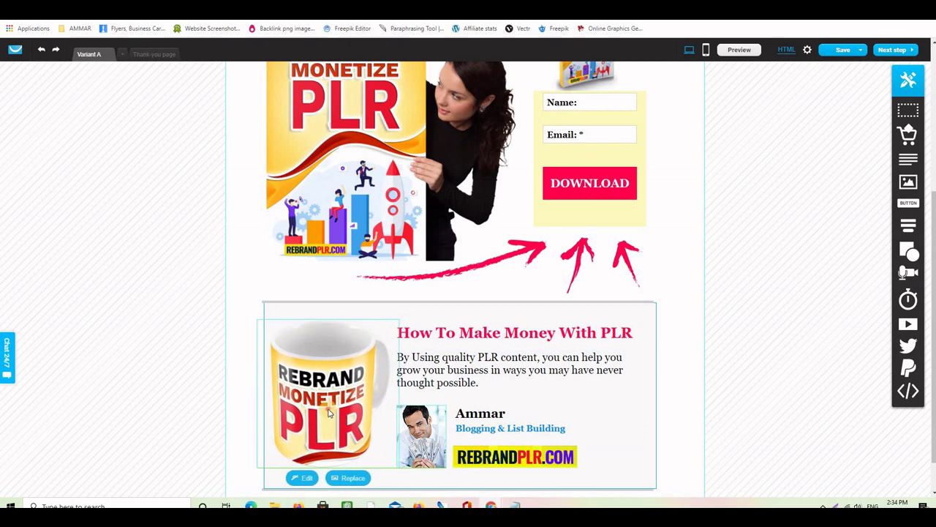
left_click(763, 403)
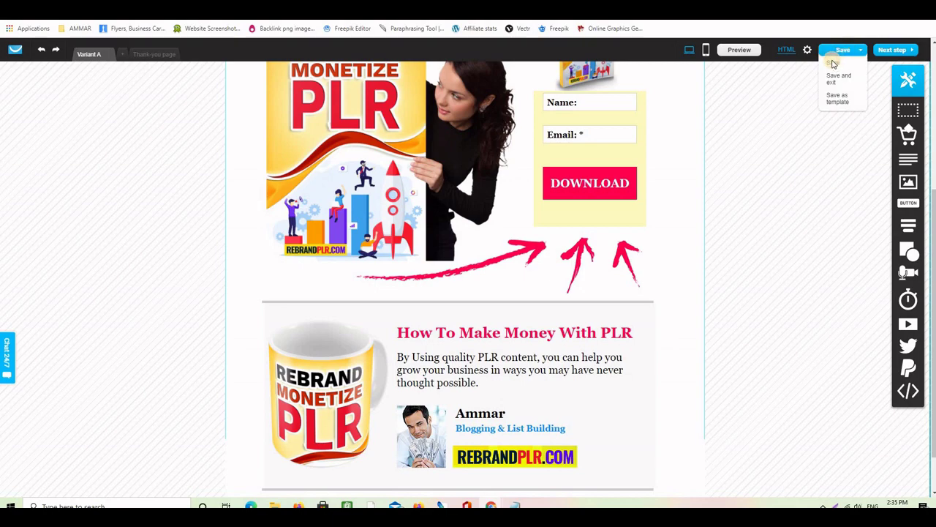
- Save the landing page and check its desktop preview from the headline down to the mug section
left_click(834, 64)
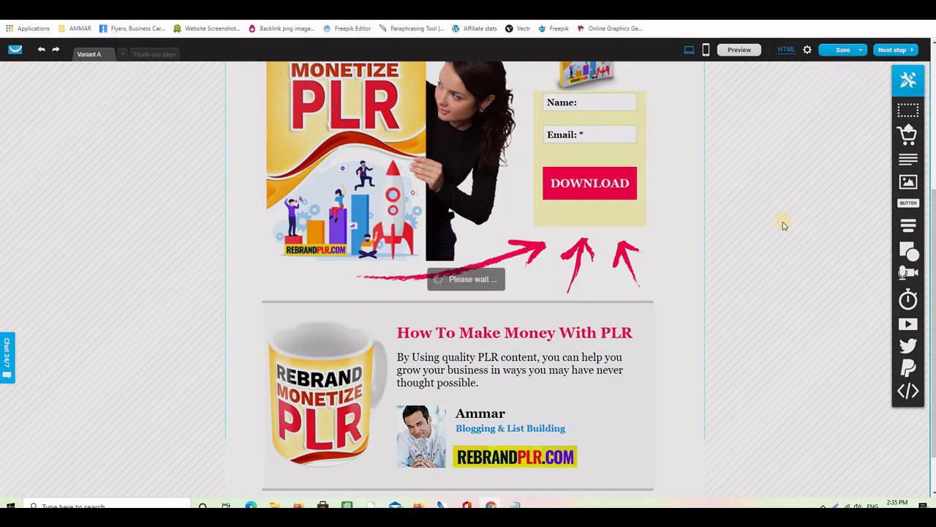
scroll(782, 226, "up", 3)
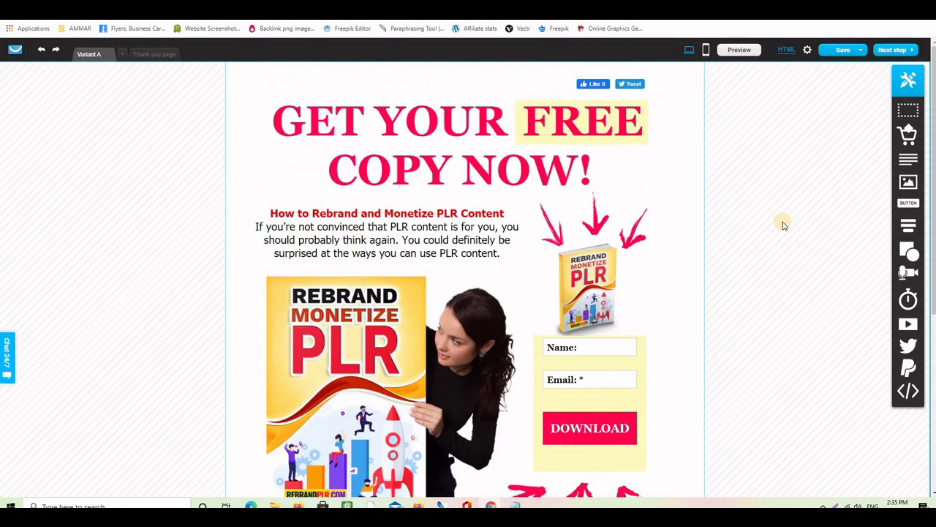
left_click(740, 52)
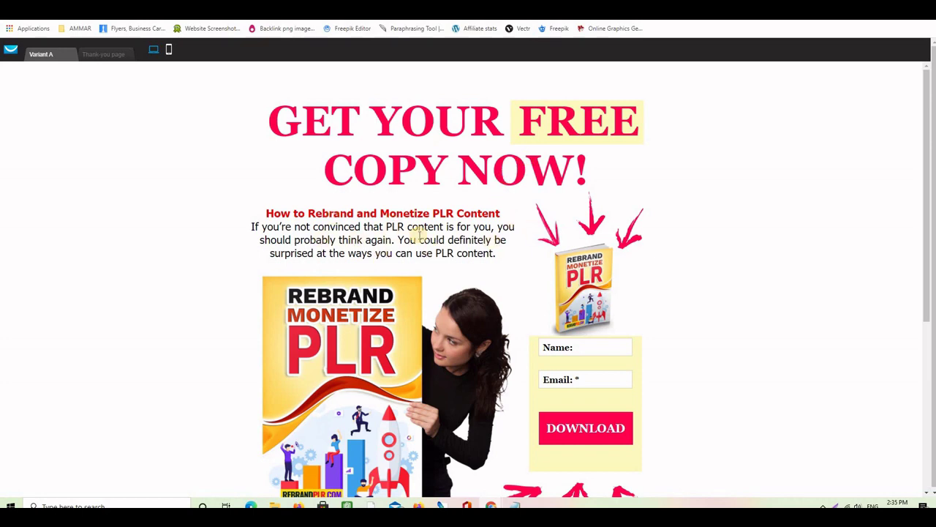
scroll(742, 234, "down", 2)
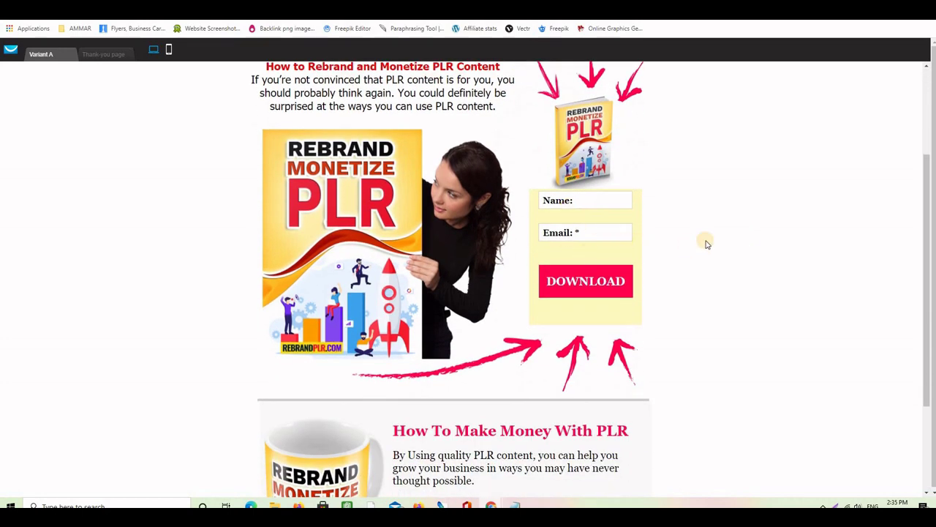
scroll(705, 242, "down", 2)
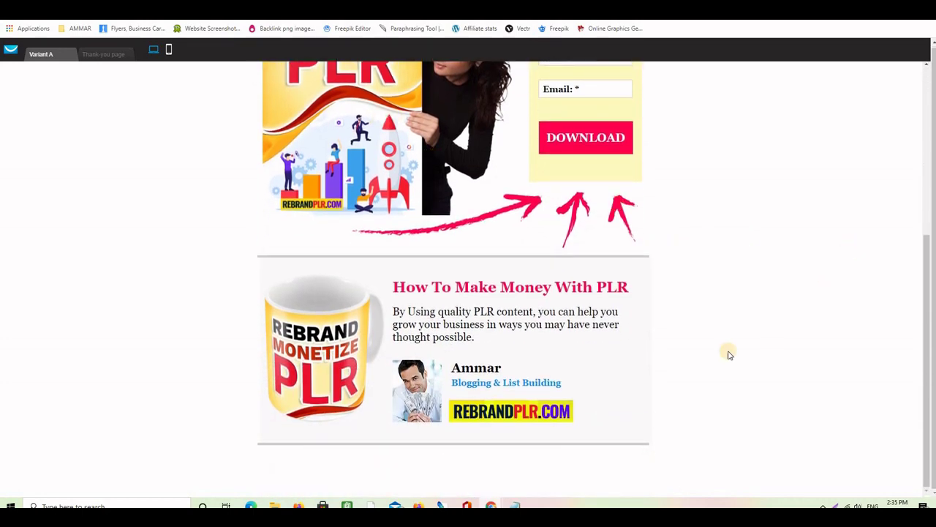
scroll(739, 297, "up", 1)
scroll(739, 298, "up", 4)
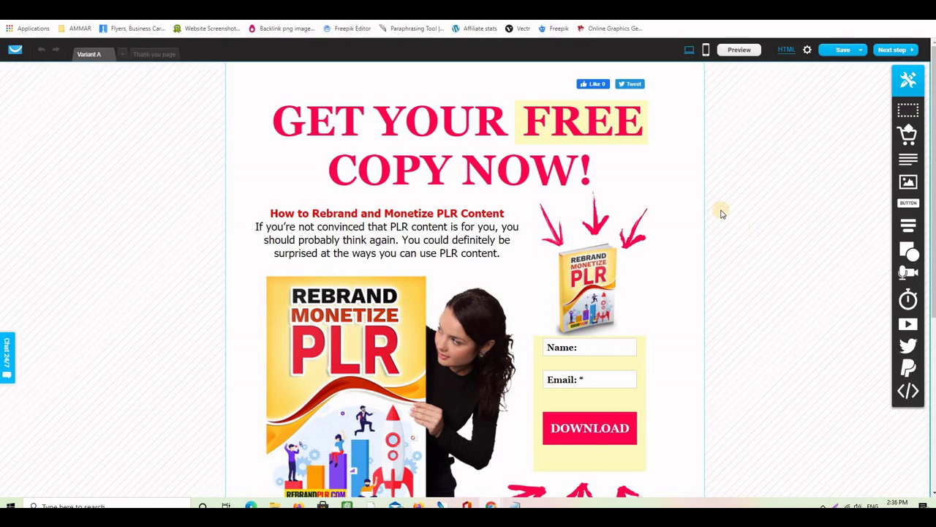
- Examine the mobile version's layout from the headline to the lower section, and return to the desktop version
left_click(706, 51)
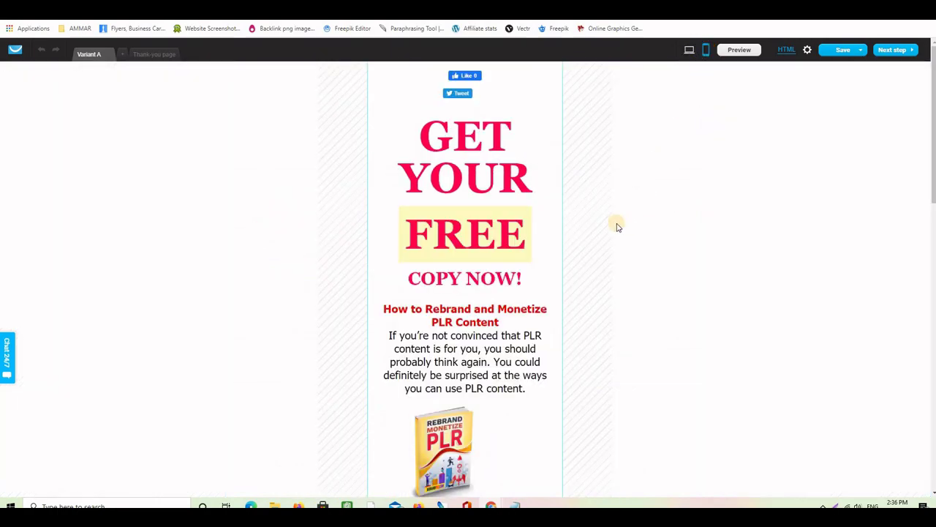
scroll(616, 227, "down", 7)
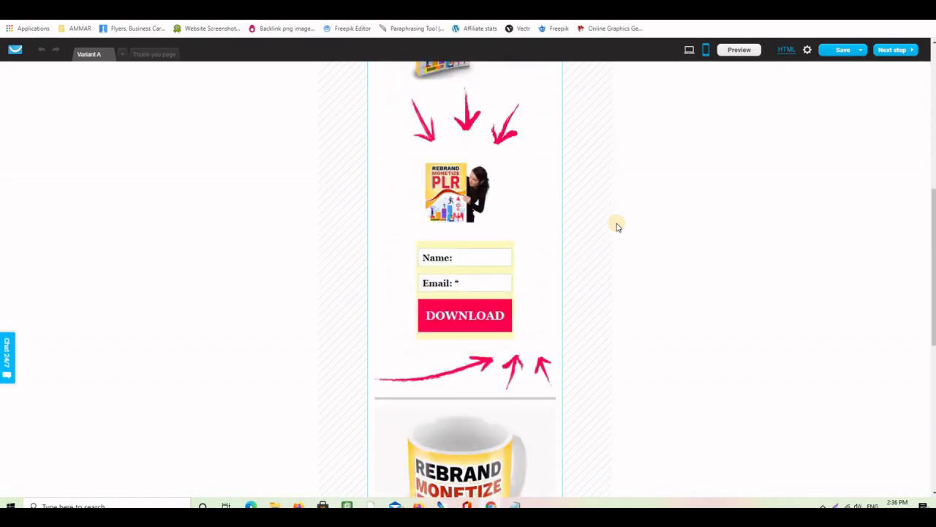
scroll(617, 228, "down", 3)
scroll(617, 228, "up", 3)
scroll(617, 227, "down", 4)
scroll(616, 227, "up", 3)
scroll(617, 227, "up", 8)
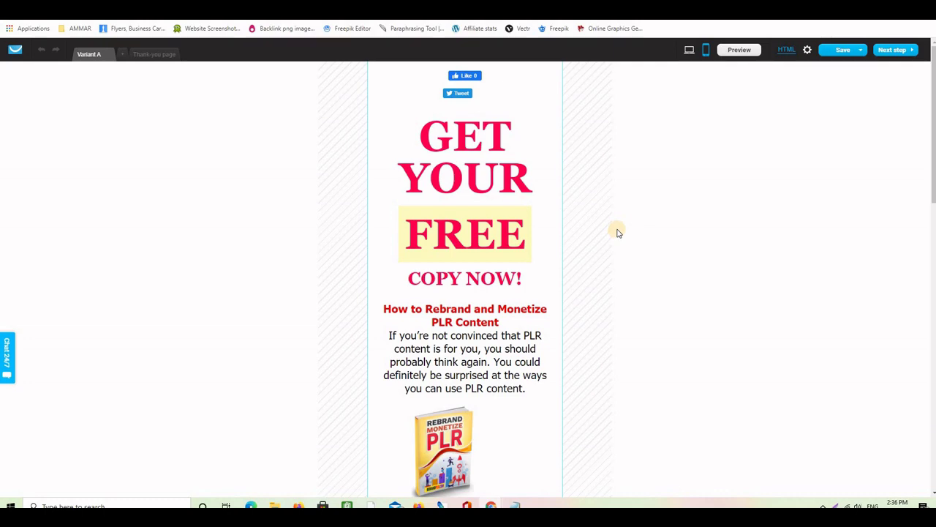
left_click(689, 51)
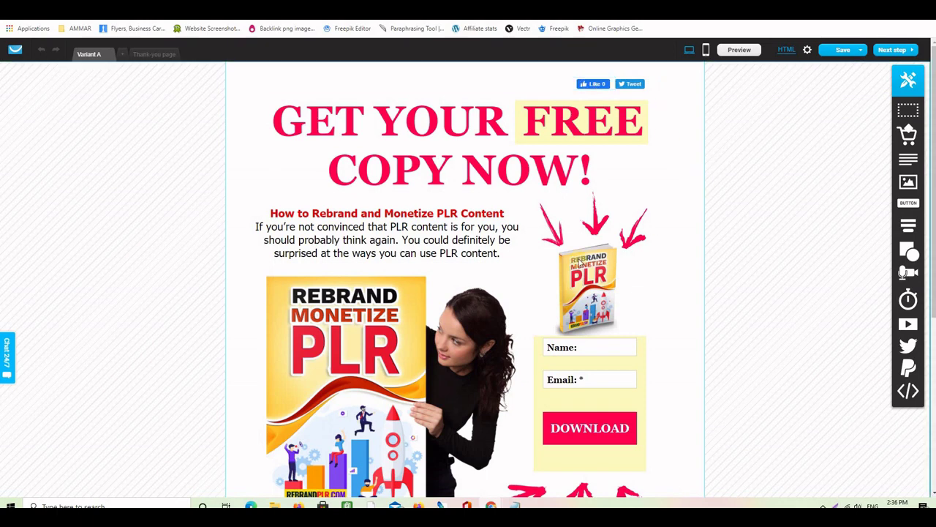
- Copy the introduction paragraph beginning "If you're not convinced" and paste it as the description in the page's SEO settings
left_click(393, 229)
double_click(392, 229)
key("ctrl+c")
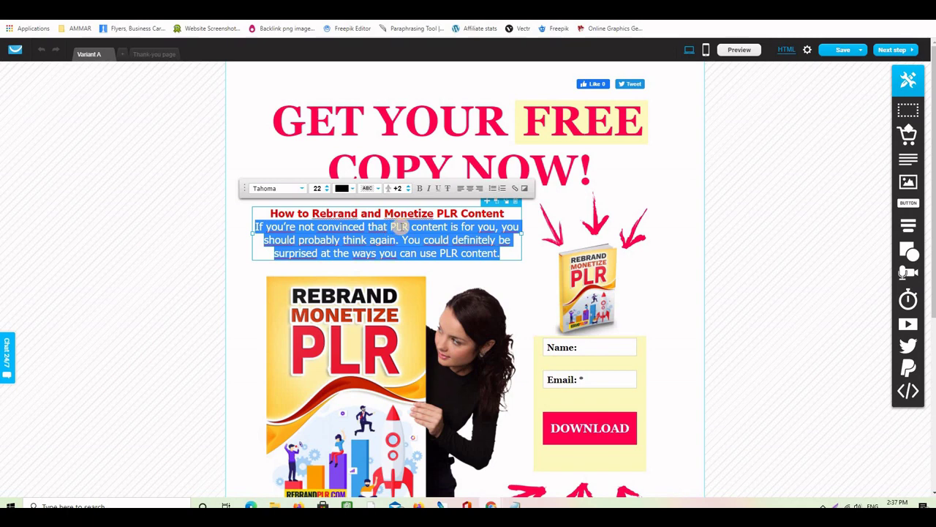
left_click(809, 51)
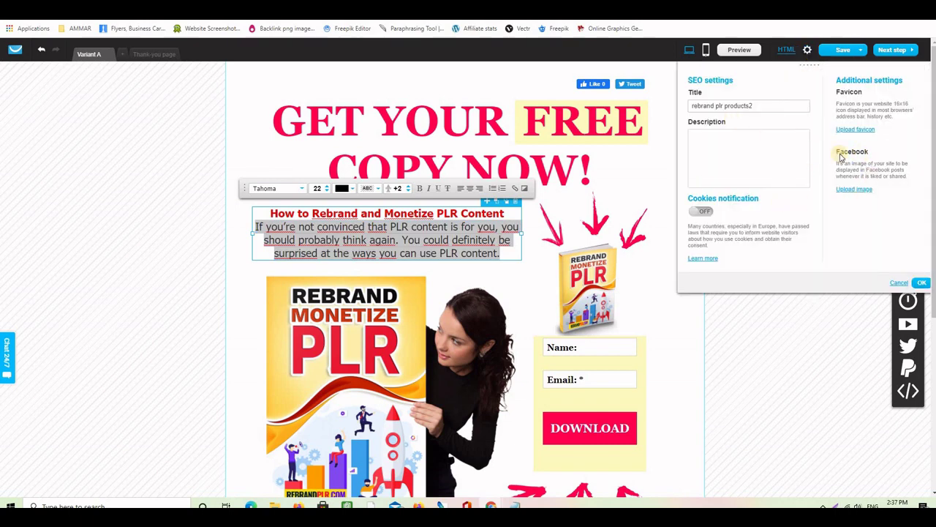
left_click(720, 138)
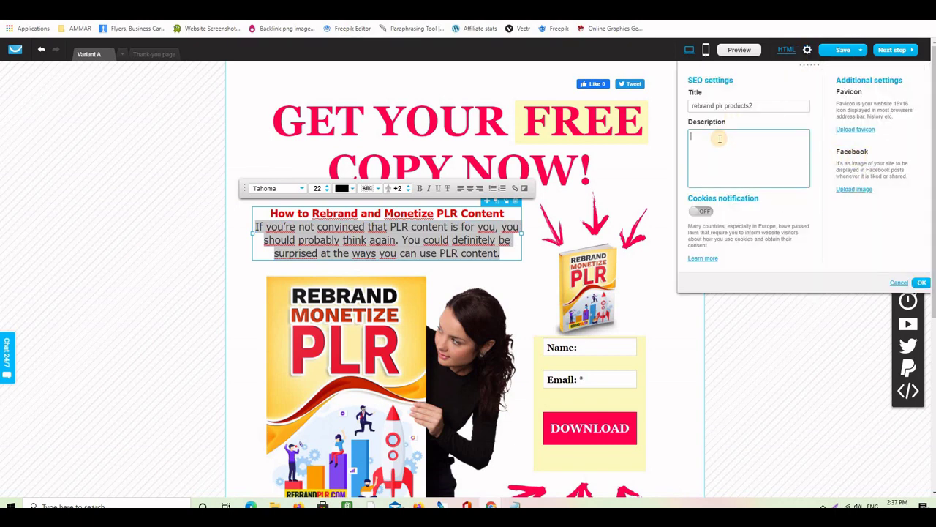
key("ctrl+v")
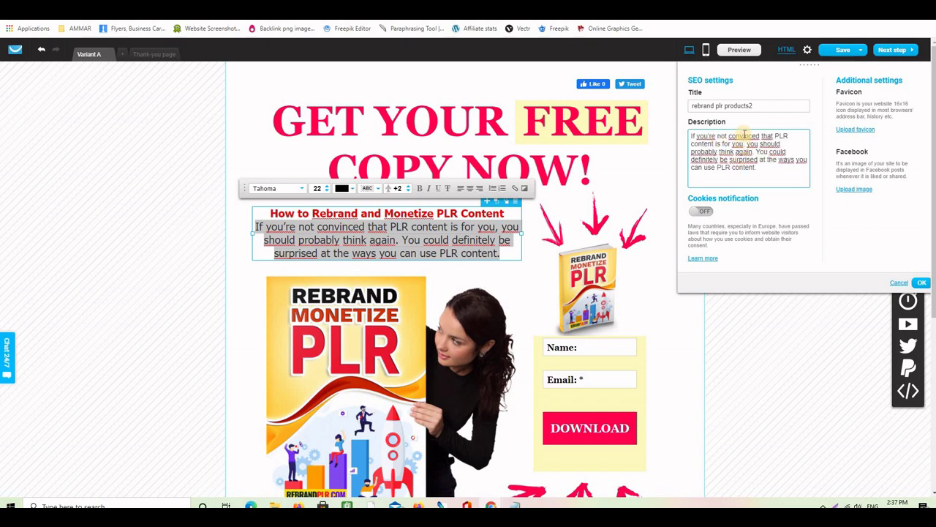
- Correct the SEO title so it reads "Rebrand plr products"
left_click(749, 106)
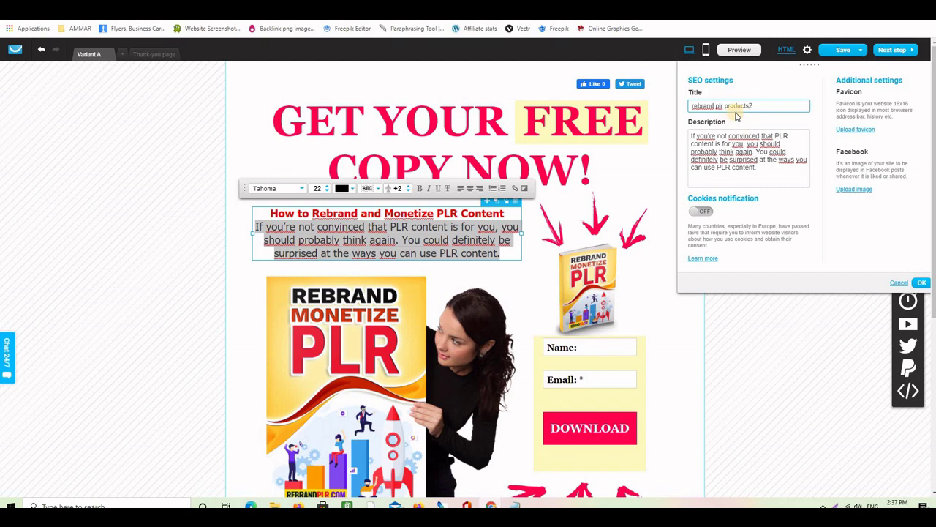
key("BackSpace")
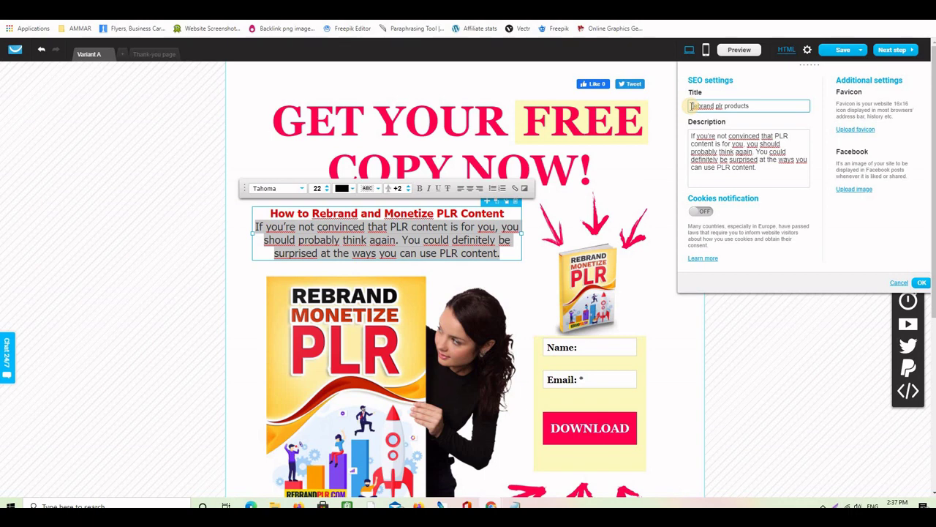
type("R")
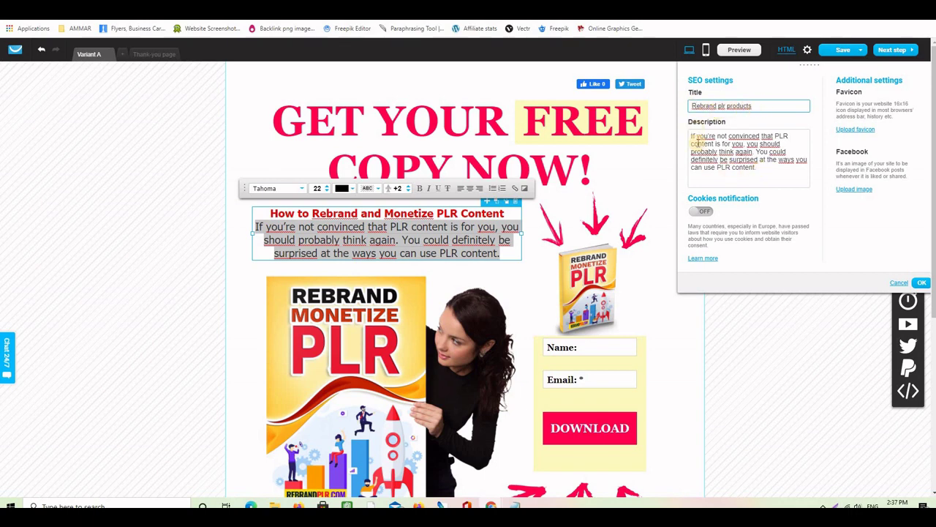
- Set the uploaded Rebrandplrproducts bundle picture as the page's Facebook image and apply the SEO settings
left_click(852, 192)
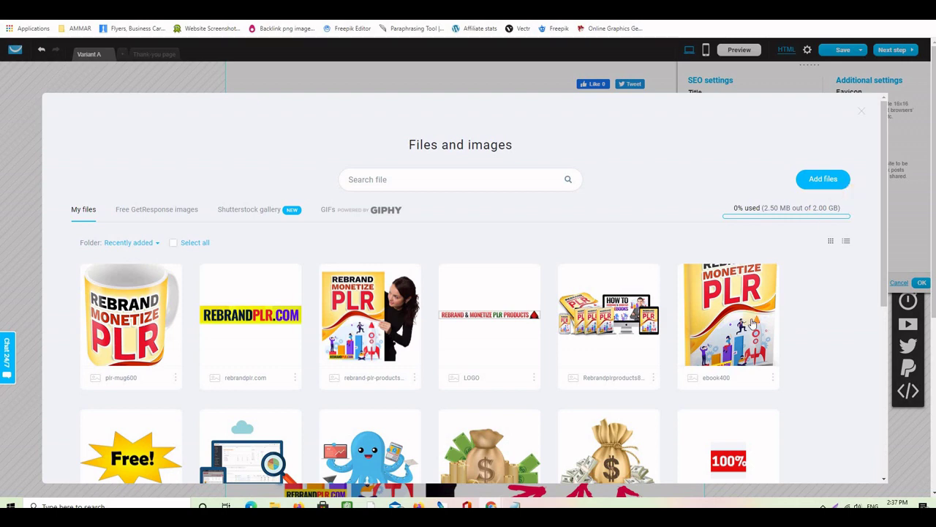
left_click(612, 316)
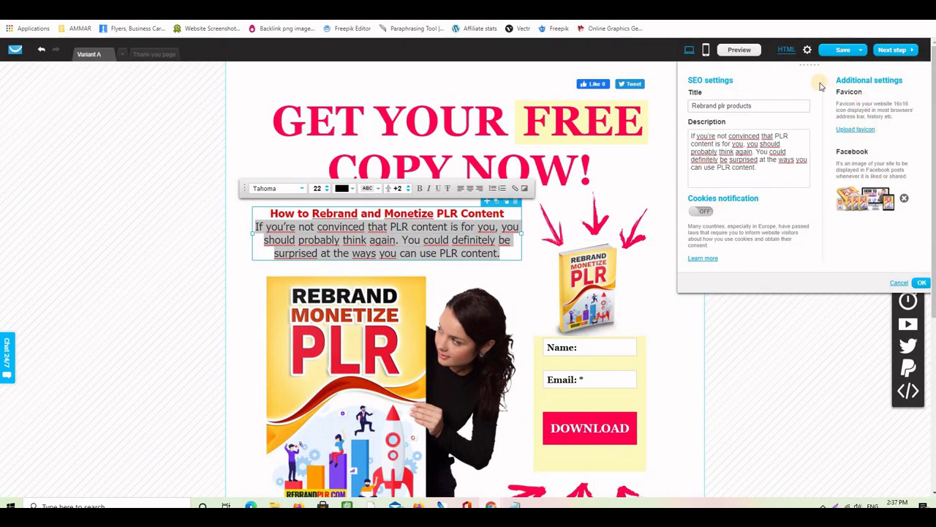
left_click(847, 270)
- Generate the thank-you page's missing mobile version and check Variant A's mobile layout down to the sign-up form
left_click(891, 53)
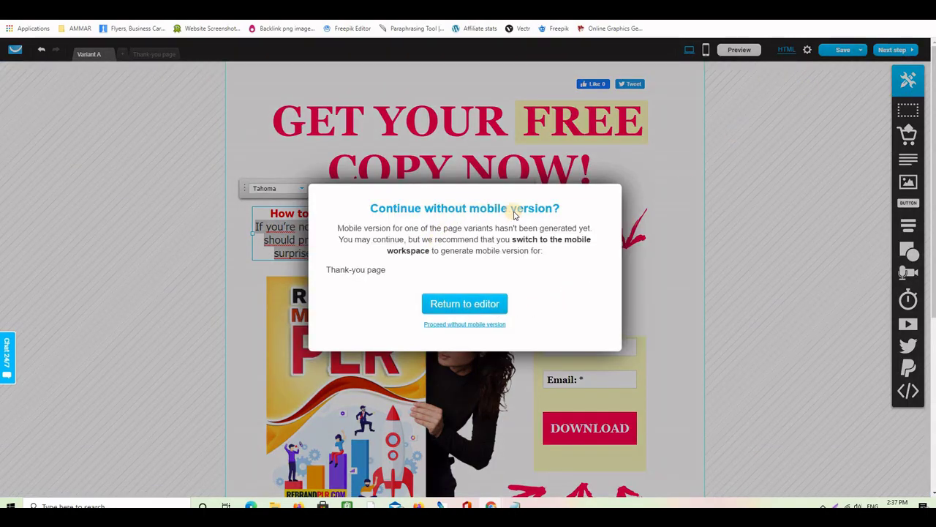
left_click(466, 308)
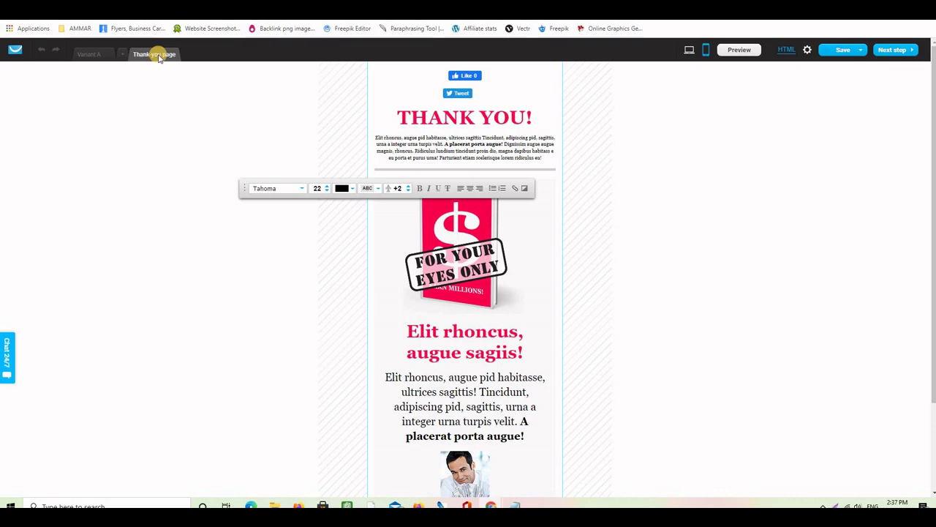
left_click(82, 54)
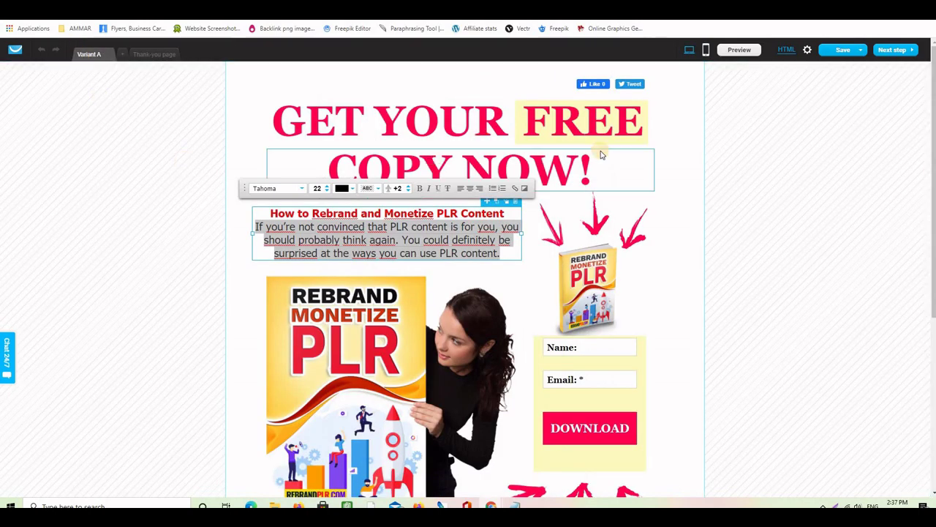
left_click(706, 49)
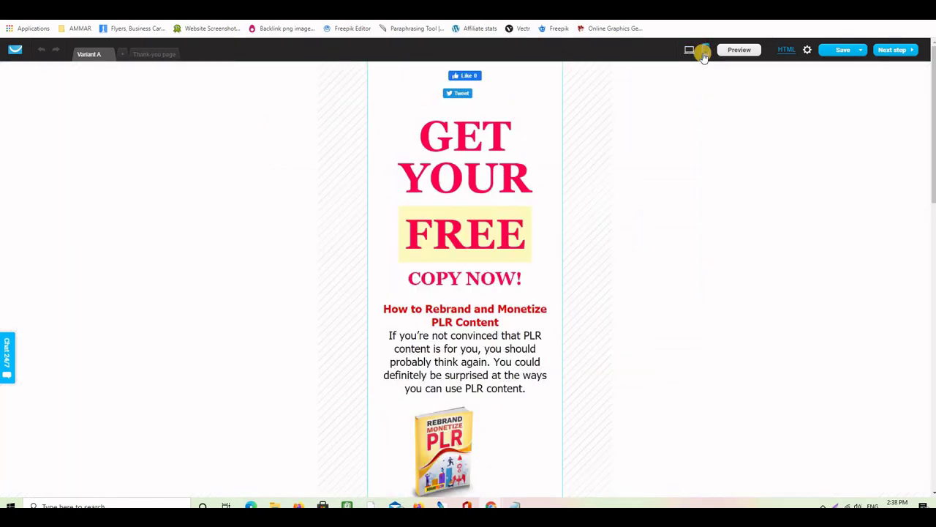
scroll(619, 252, "down", 5)
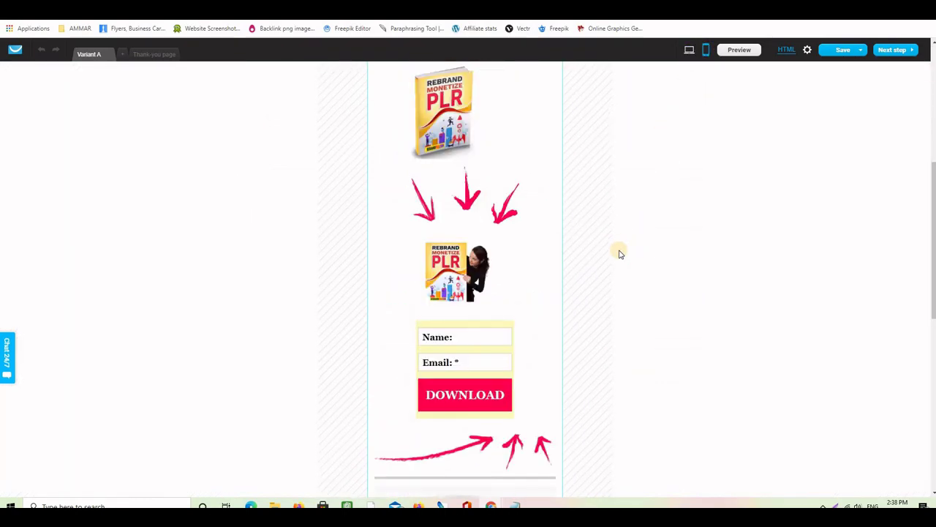
scroll(619, 252, "up", 5)
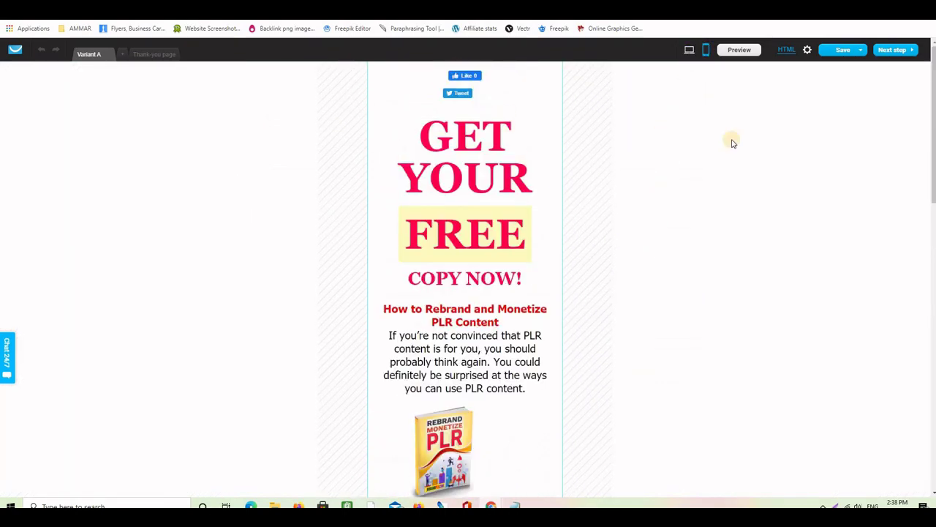
- Continue to the landing page settings and set the page address to the plrrebranding subdomain of getresponsepages.com, leaving the own domain unassigned
left_click(888, 51)
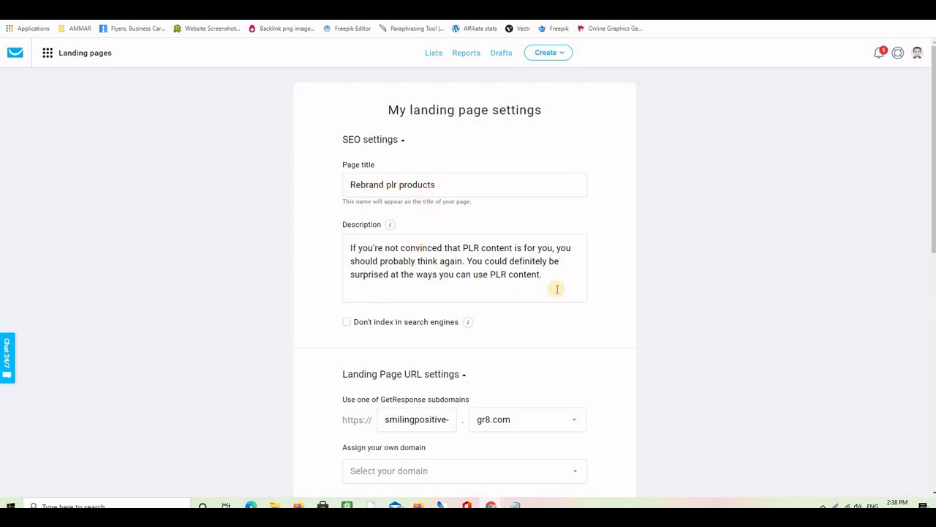
scroll(644, 322, "down", 1)
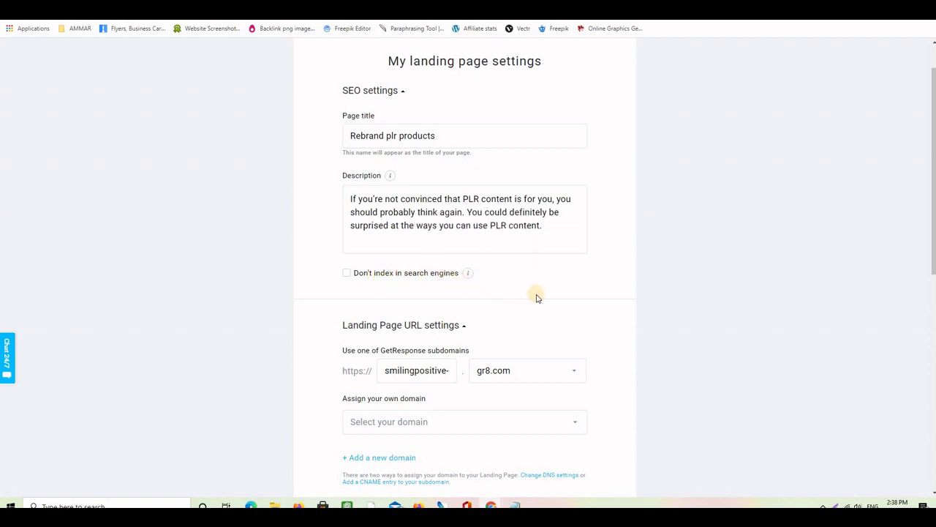
scroll(535, 295, "down", 3)
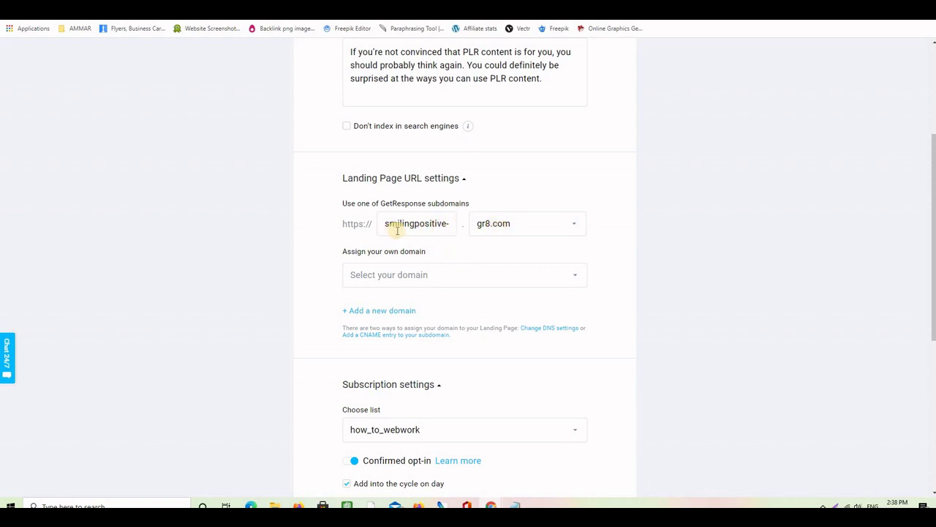
left_click(533, 228)
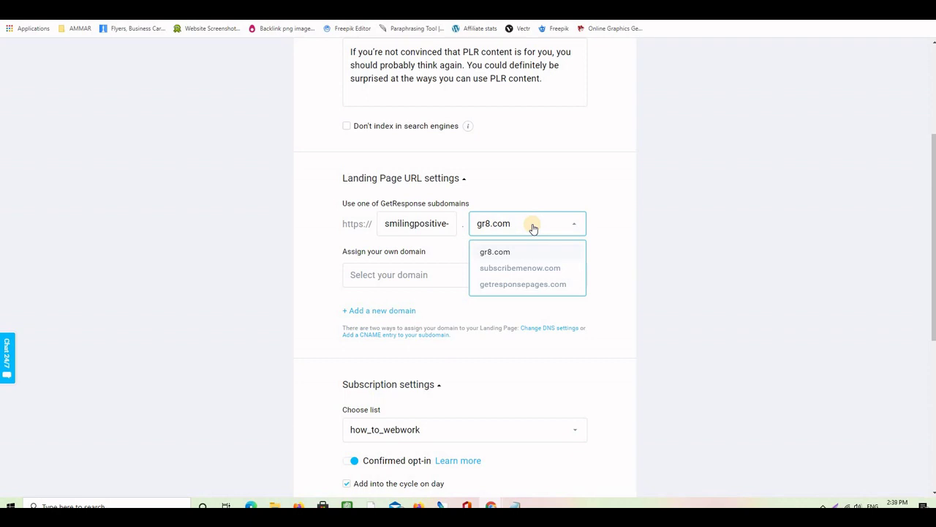
left_click(511, 285)
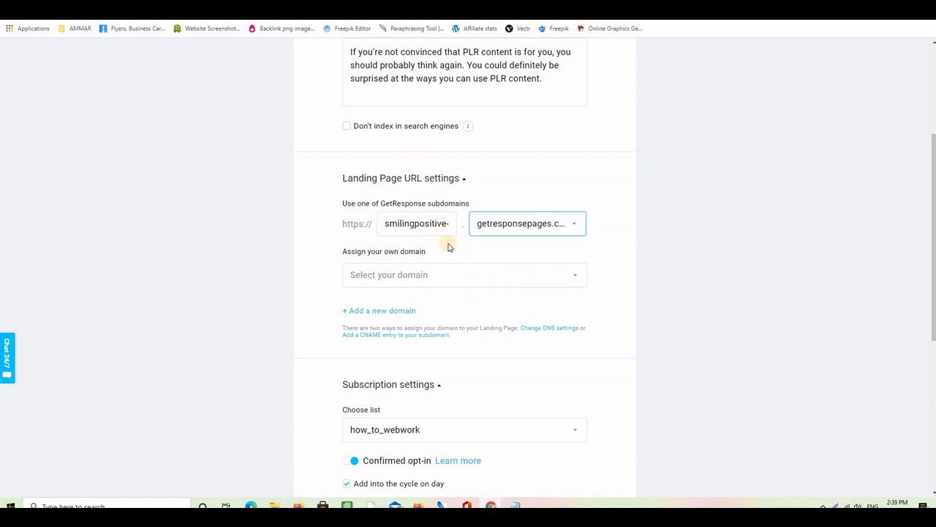
double_click(412, 222)
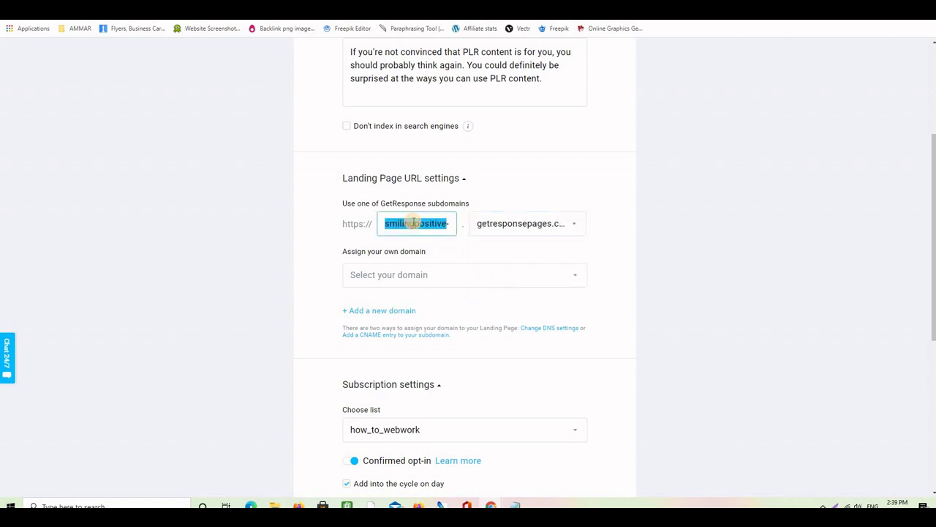
type("bf8")
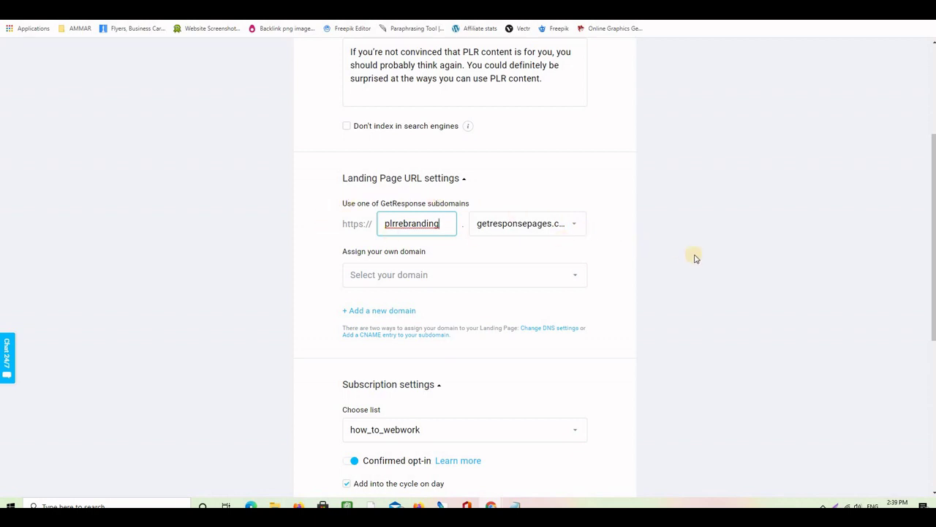
left_click(457, 279)
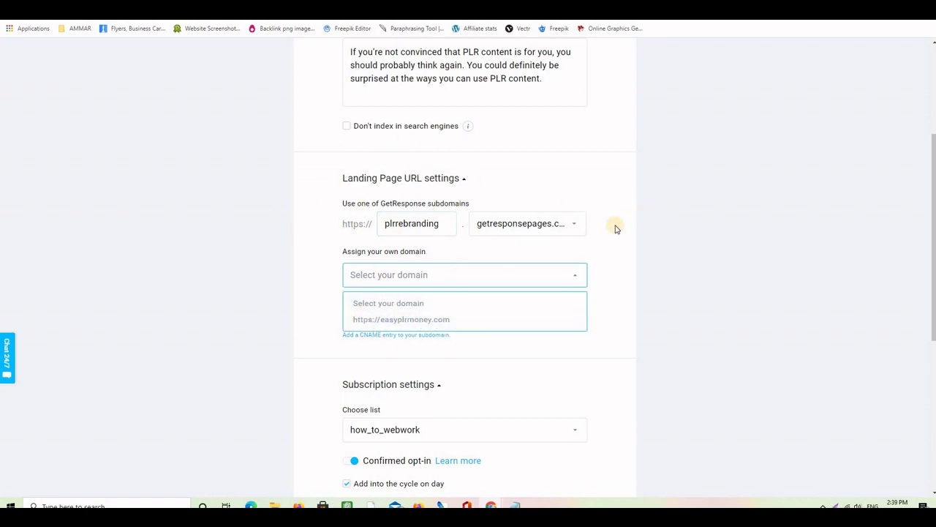
left_click(704, 172)
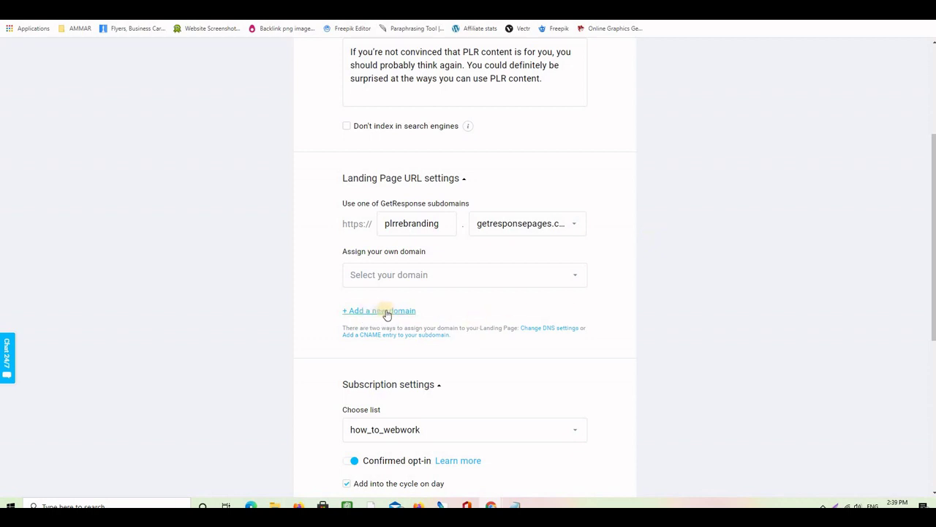
- Assign the rebrand-plr-products list in the subscription settings and choose a custom thank-you page
scroll(665, 278, "down", 3)
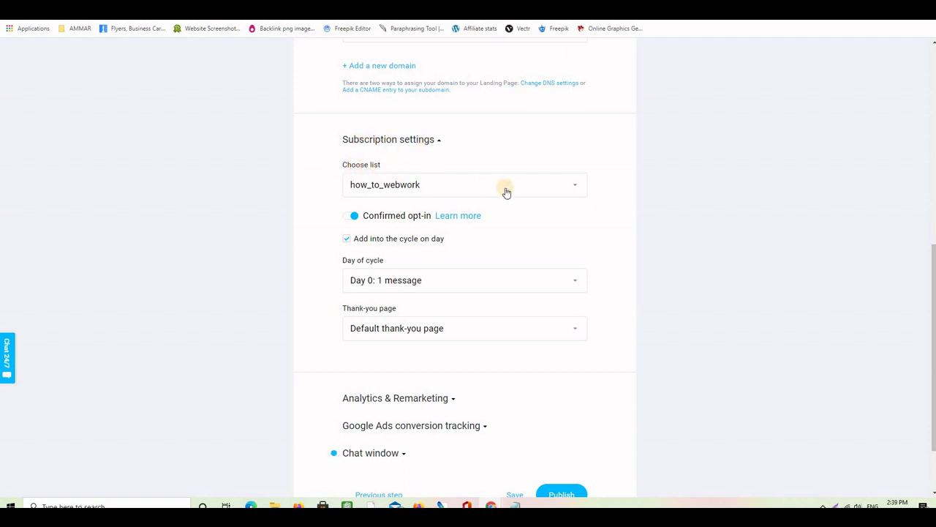
left_click(575, 190)
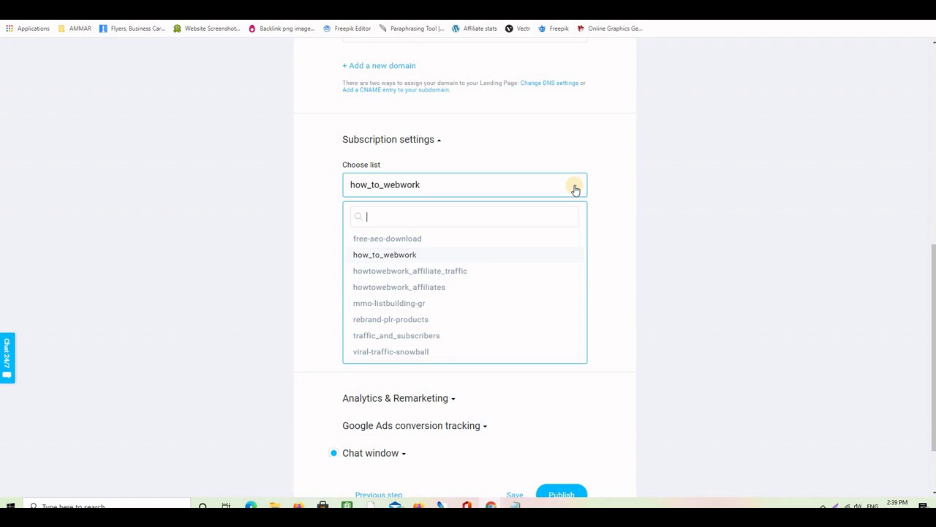
left_click(409, 320)
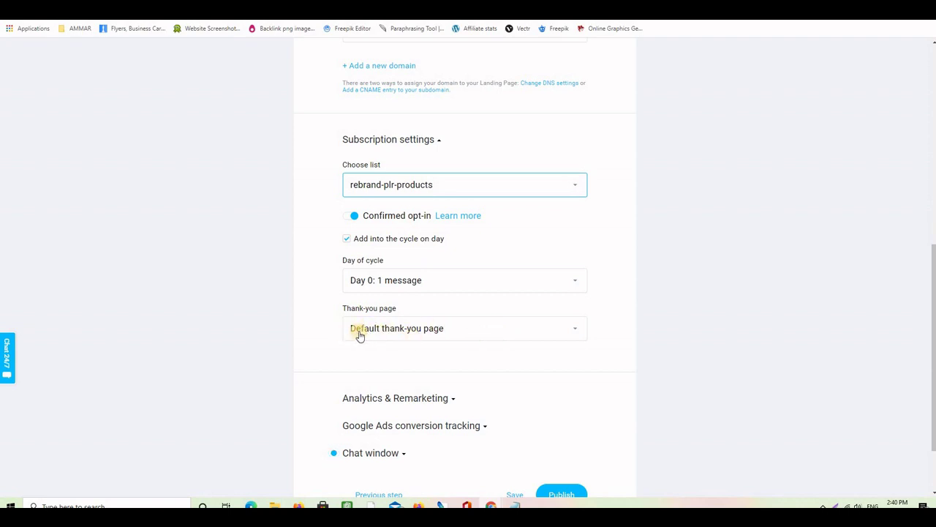
left_click(462, 337)
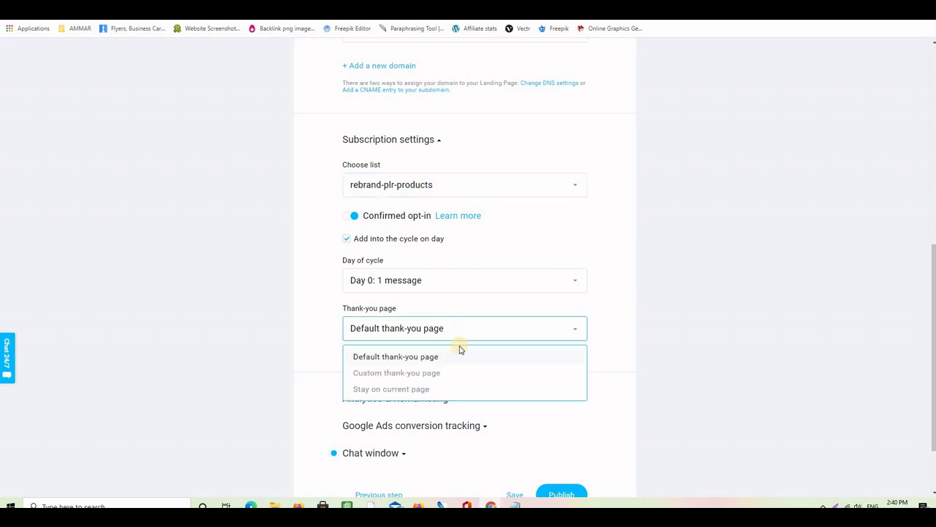
left_click(435, 373)
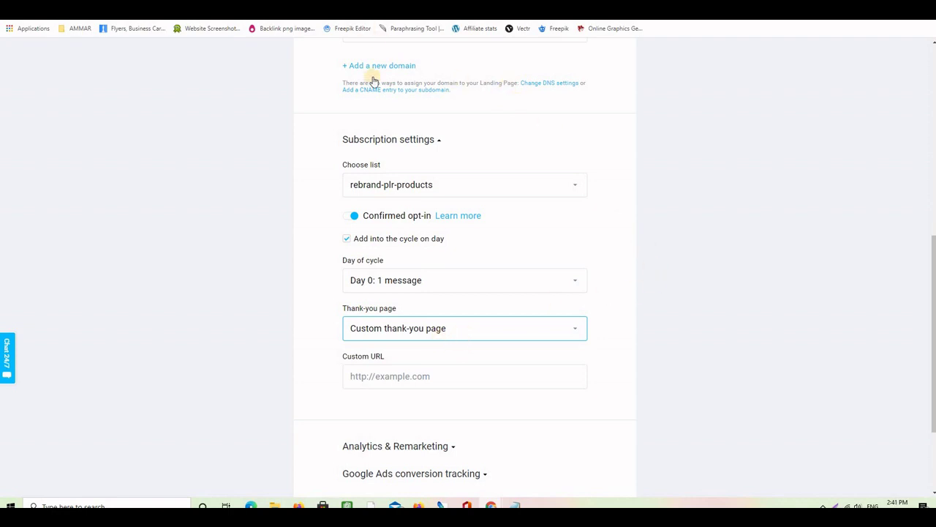
key("ctrl+Tab")
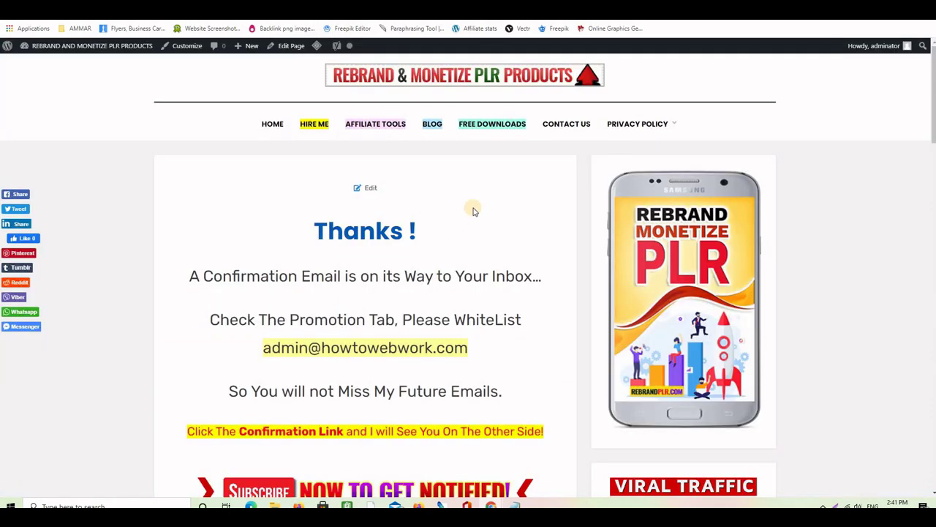
scroll(490, 209, "down", 3)
scroll(504, 218, "up", 3)
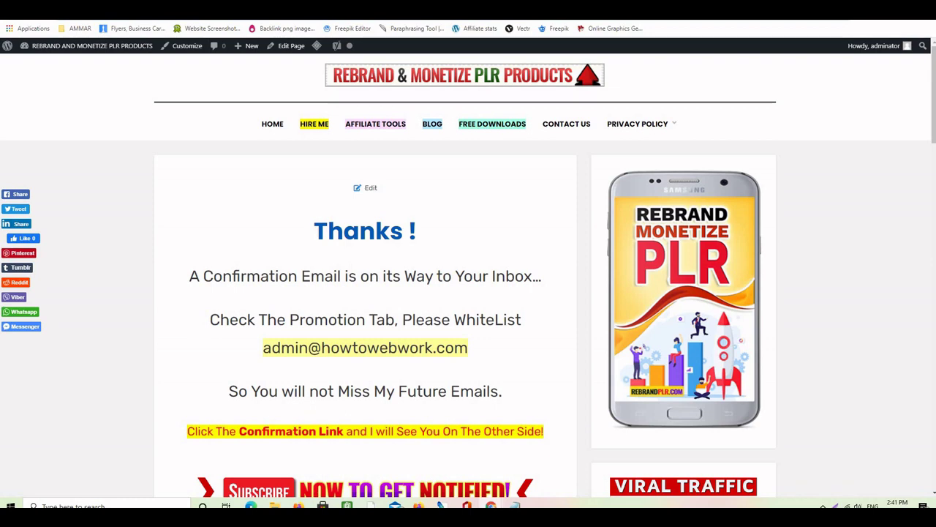
left_click(556, 15)
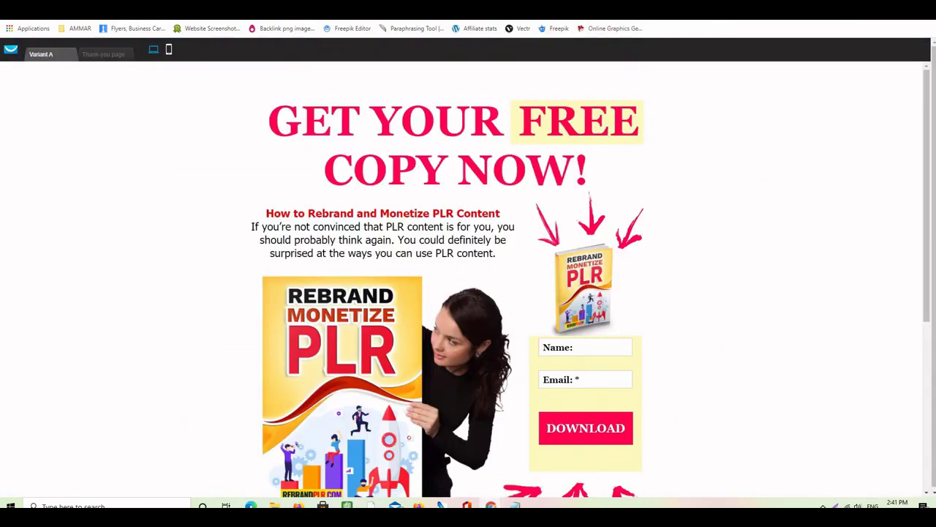
scroll(468, 267, "down", 4)
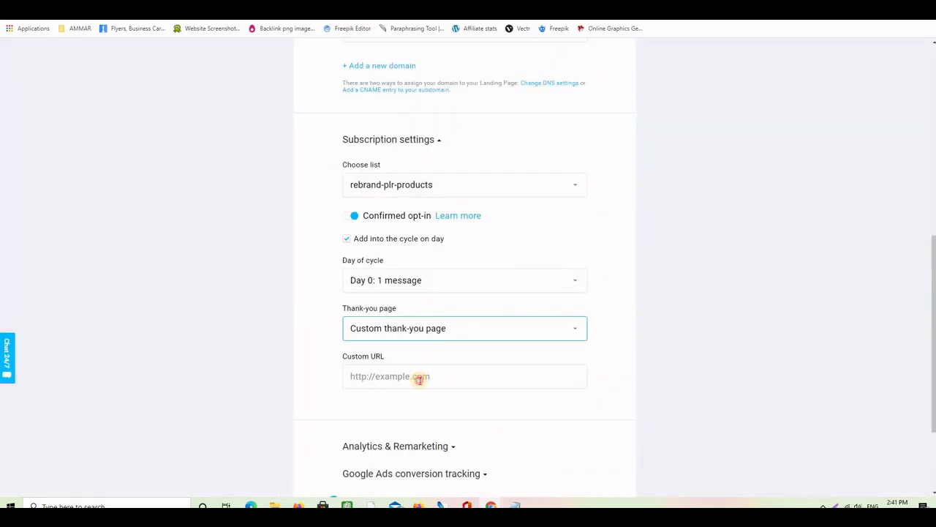
left_click(419, 379)
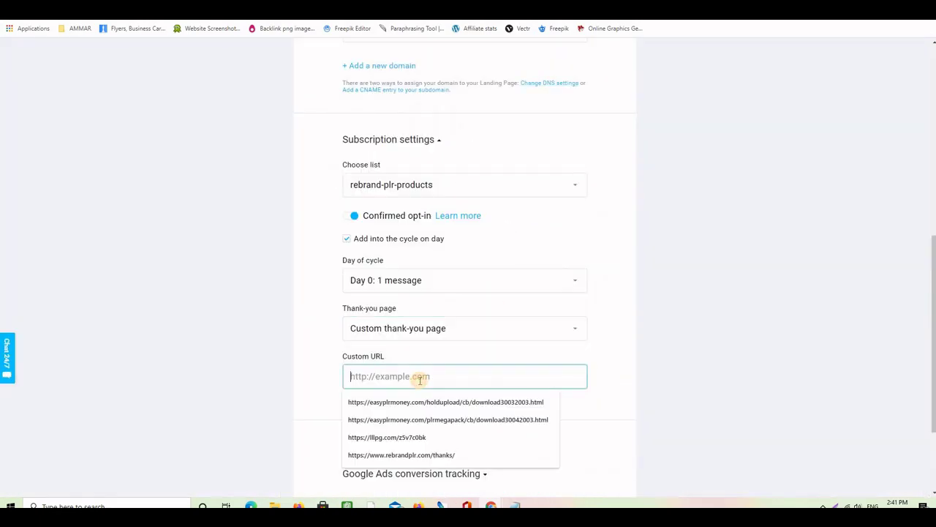
type("https://www.rebrandplr.com/thanks/")
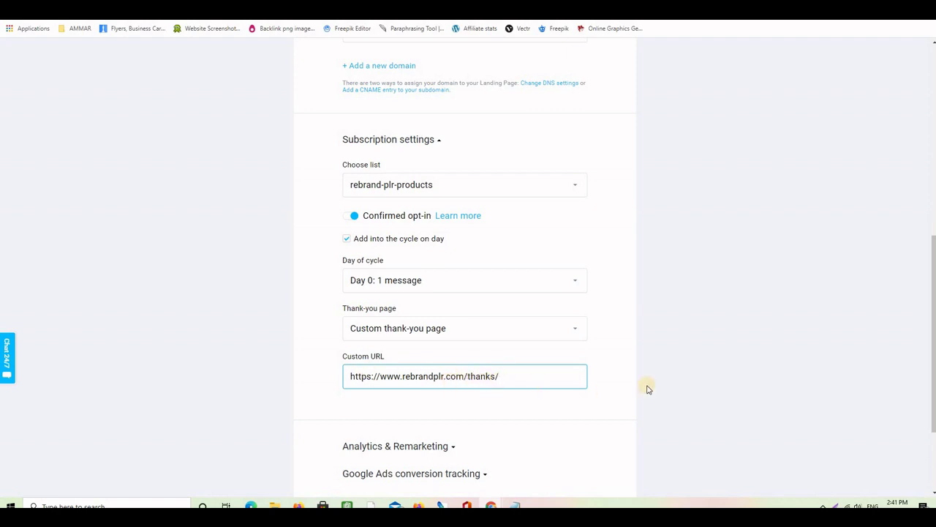
- Publish the landing page and copy its public address
scroll(695, 373, "down", 3)
left_click(562, 412)
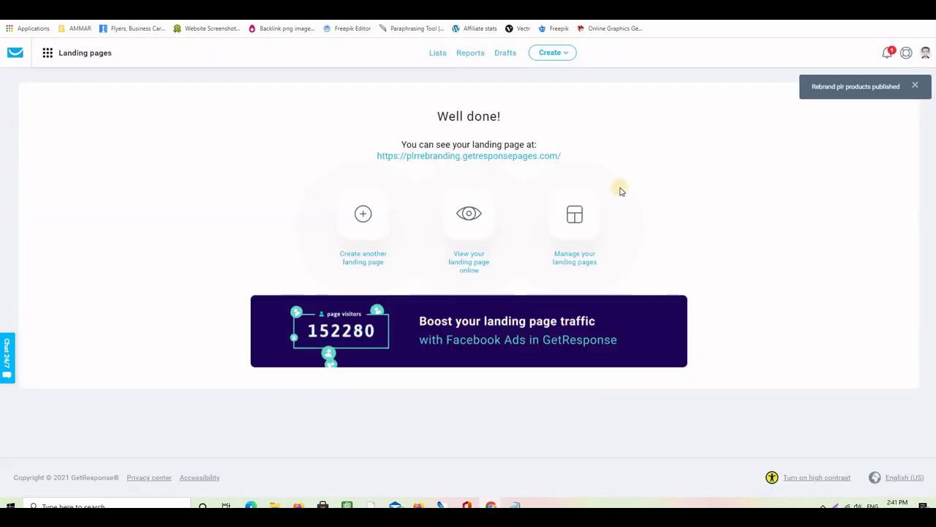
left_click_drag(564, 158, 378, 158)
right_click(387, 159)
left_click(392, 161)
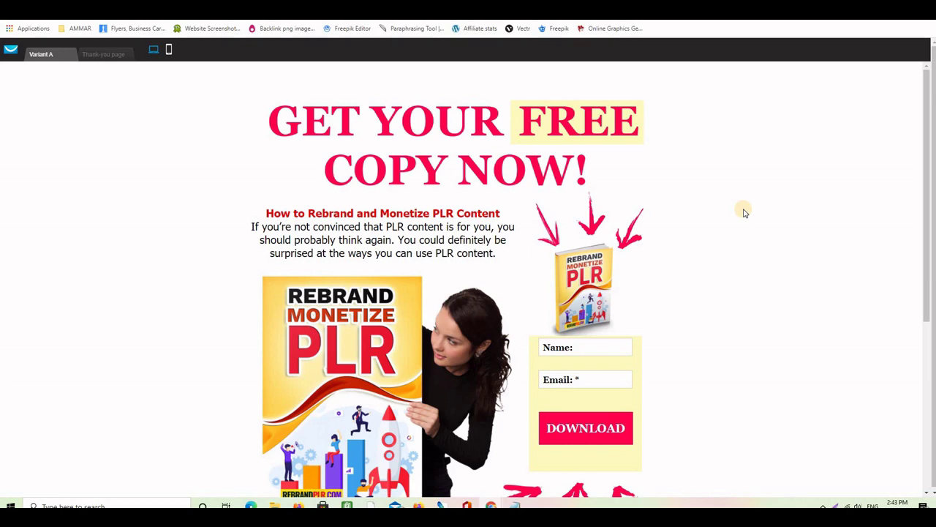
- Review the landing page's desktop preview from the headline down to the mug section and back
scroll(744, 212, "down", 4)
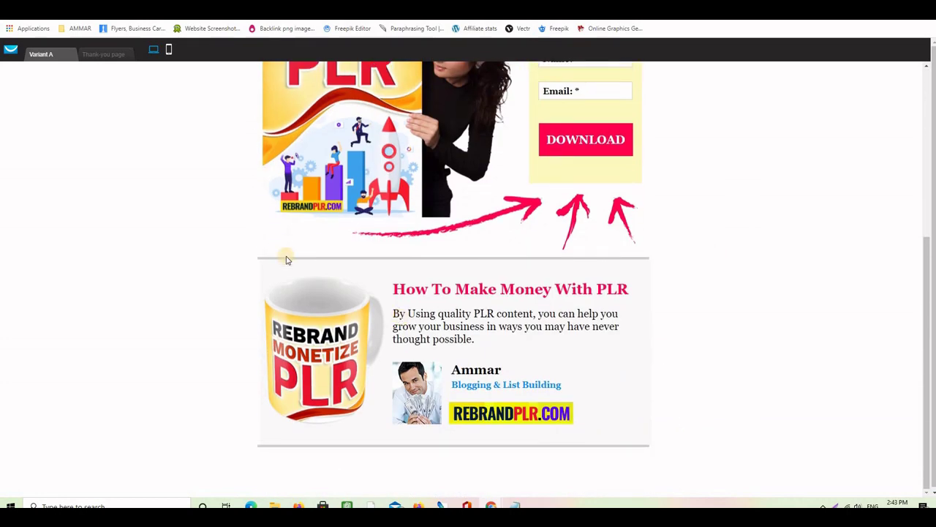
scroll(743, 318, "up", 4)
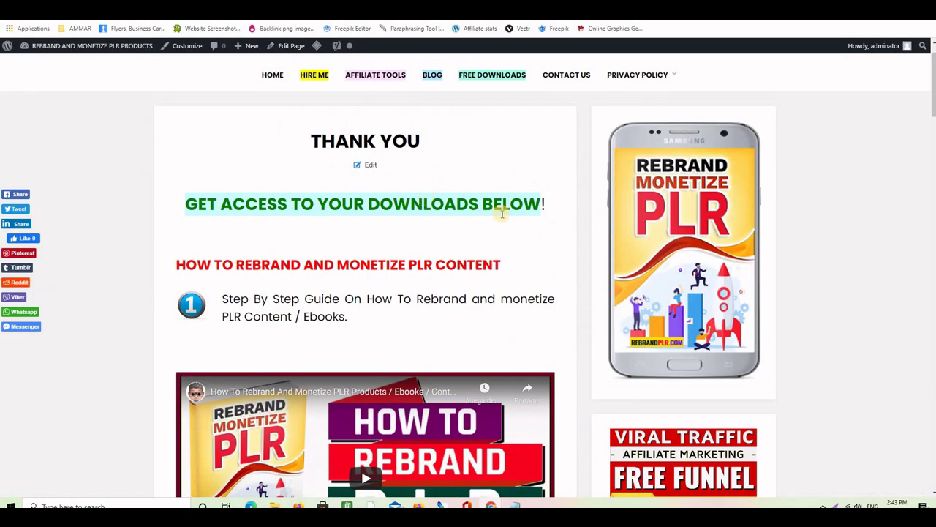
- Review the Thank You page from its downloads heading through the training videos and resource links to the PDF report section
scroll(505, 210, "down", 1)
scroll(511, 211, "down", 1)
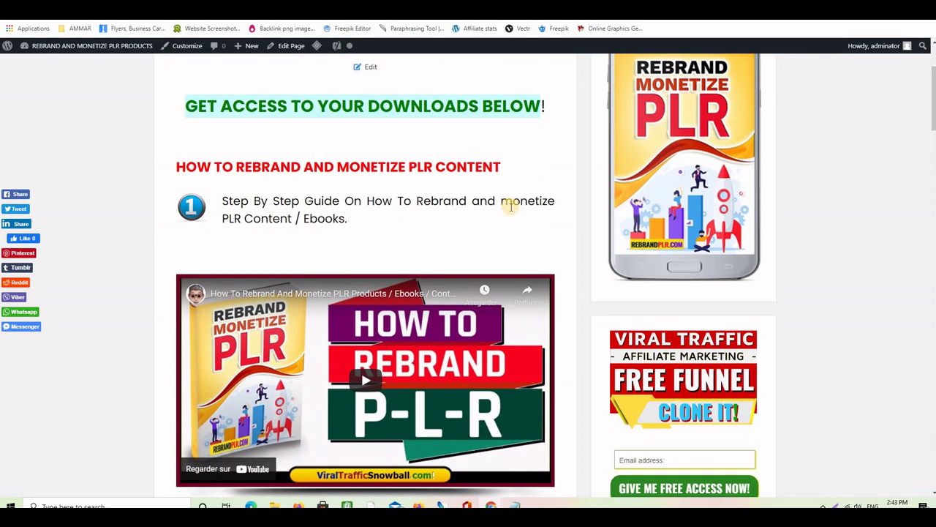
scroll(510, 207, "down", 2)
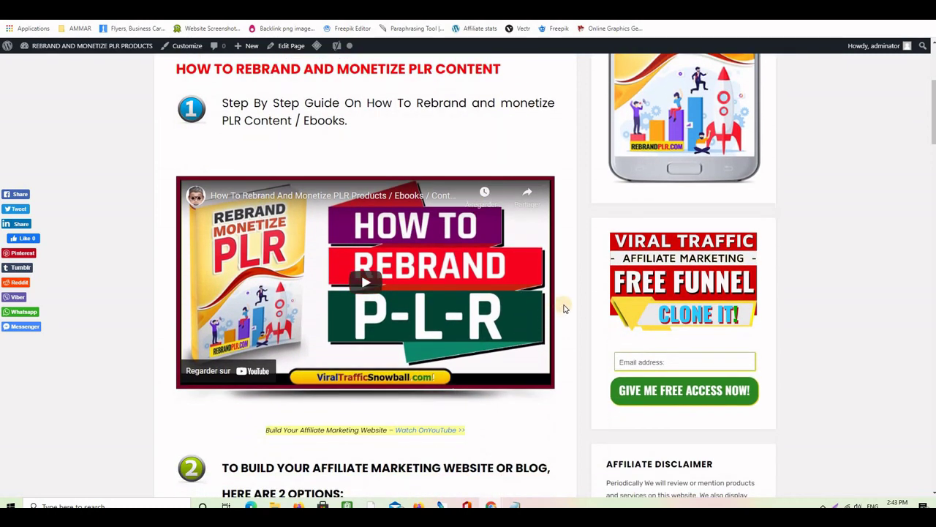
scroll(564, 308, "down", 10)
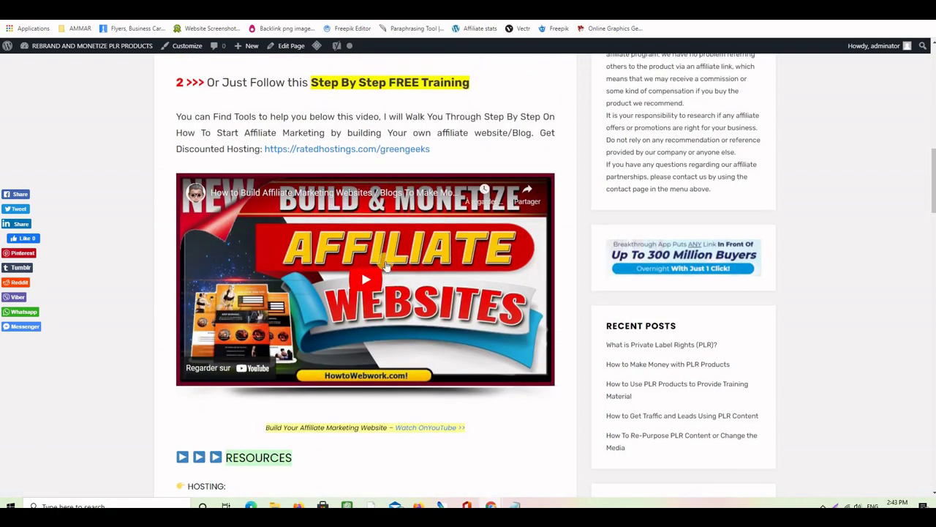
scroll(783, 345, "up", 13)
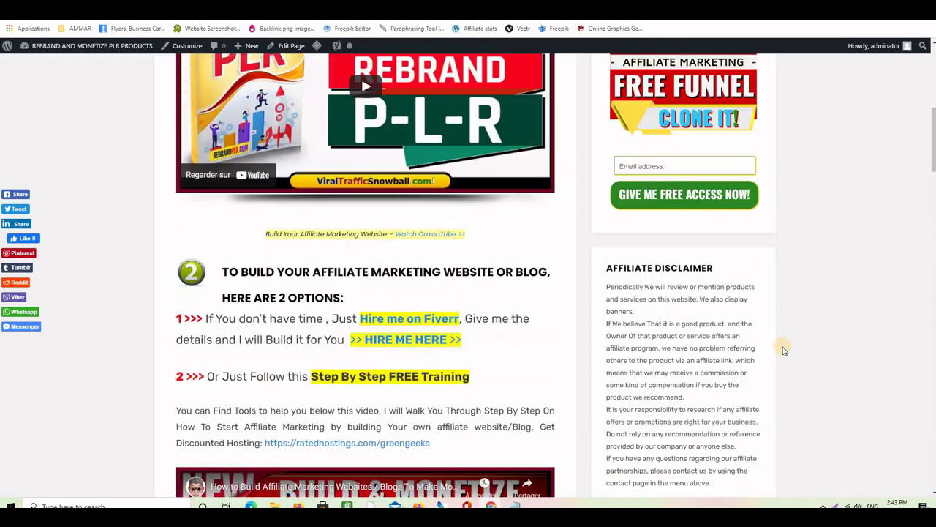
scroll(783, 345, "down", 13)
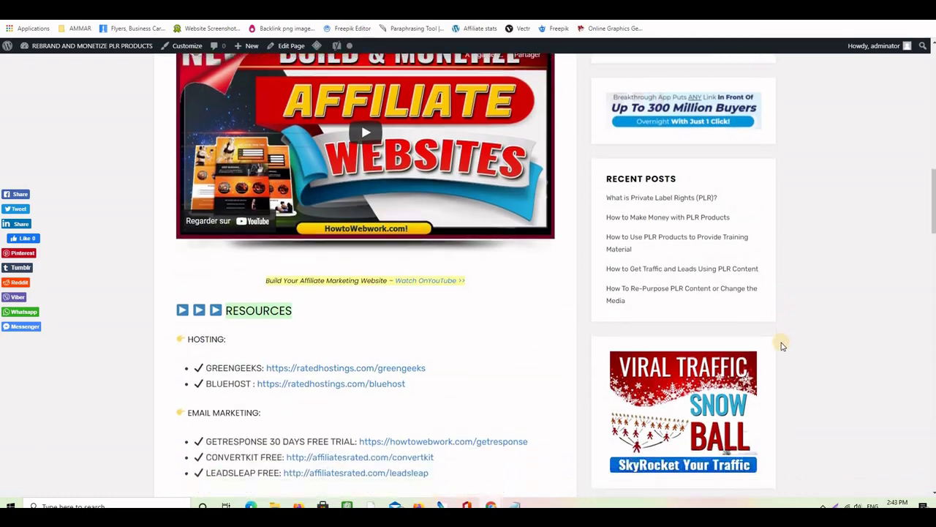
scroll(781, 344, "down", 7)
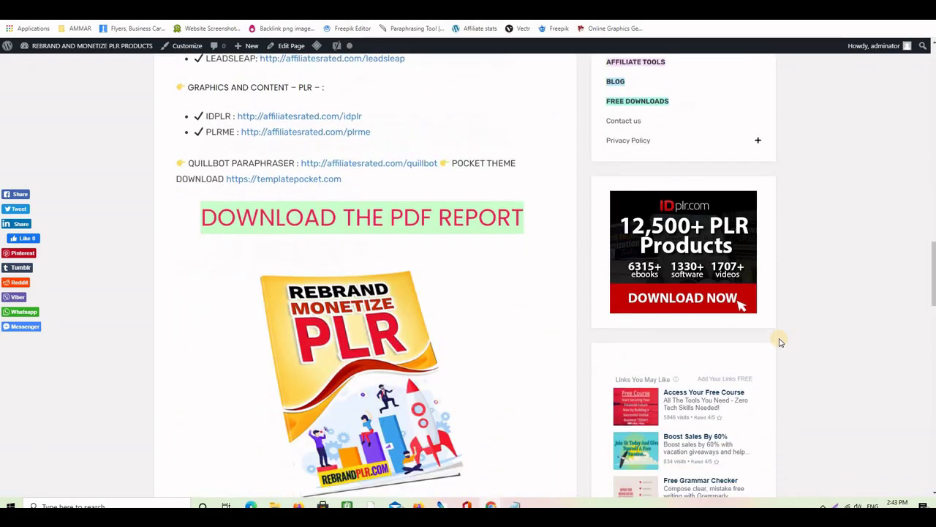